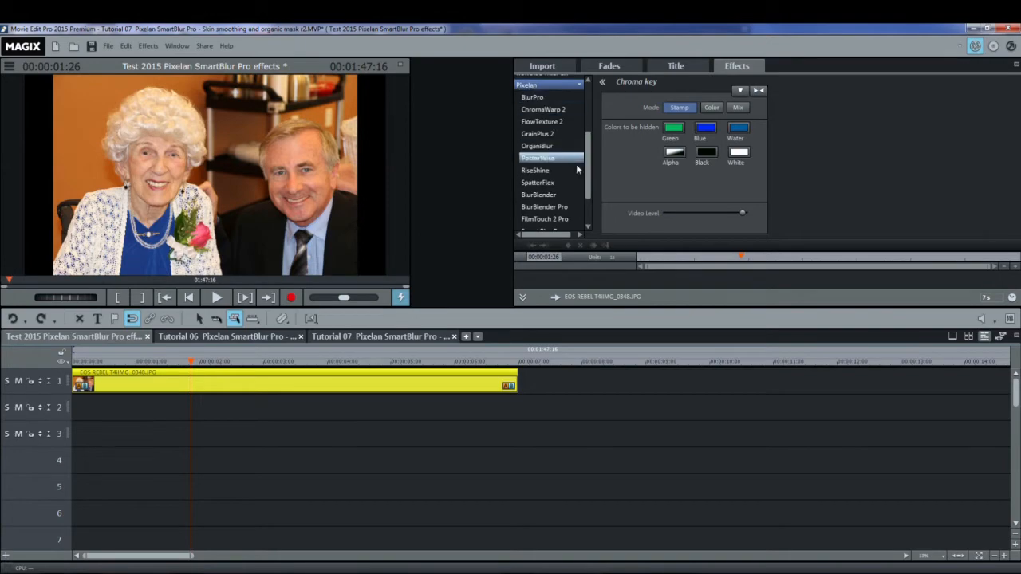
Step: Apply Pixelan's Smart Blur Pro effect to the photo clip and load its Mild 1 preset
scroll(542, 172, down, 2)
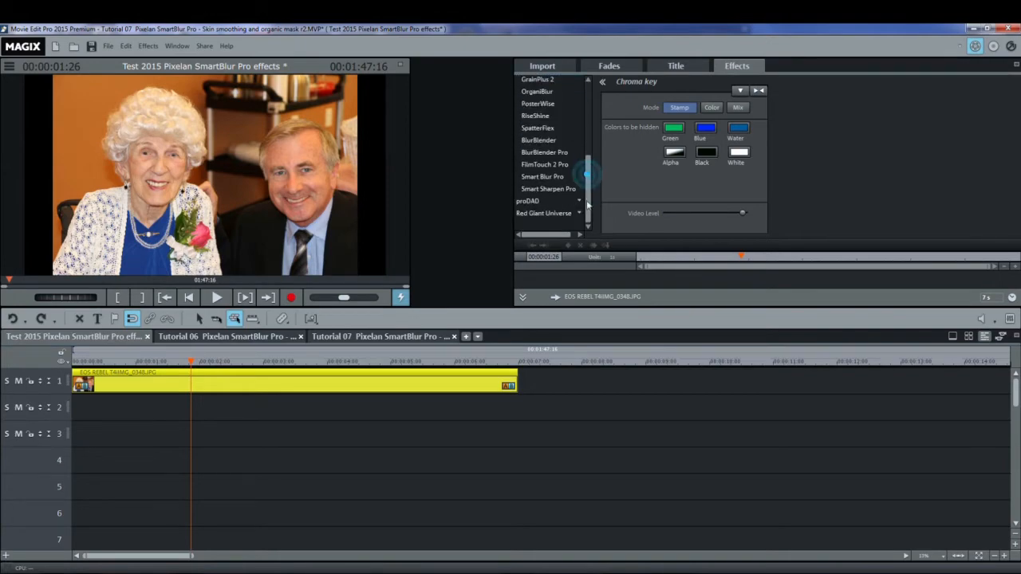
double_click(537, 178)
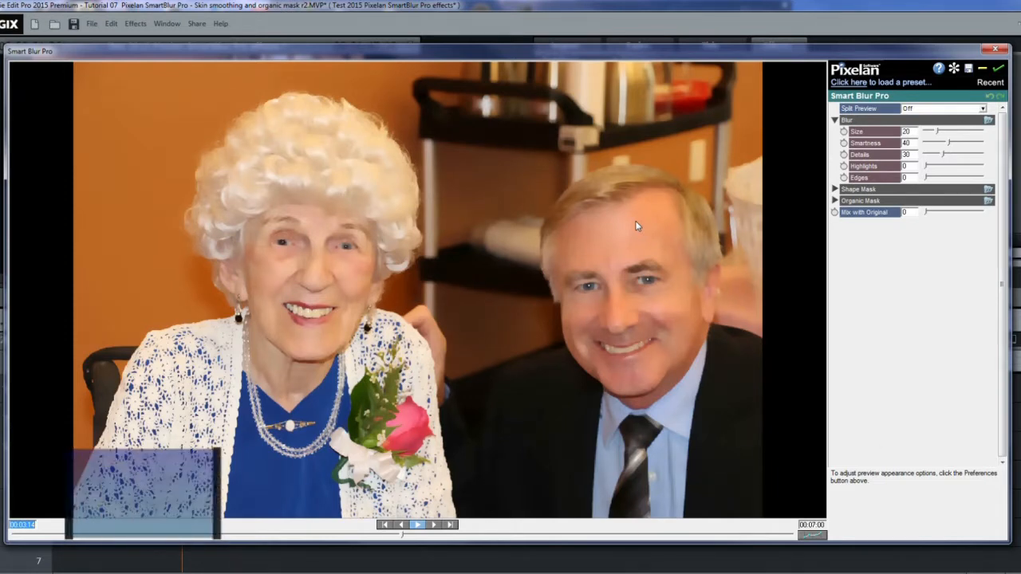
click(844, 85)
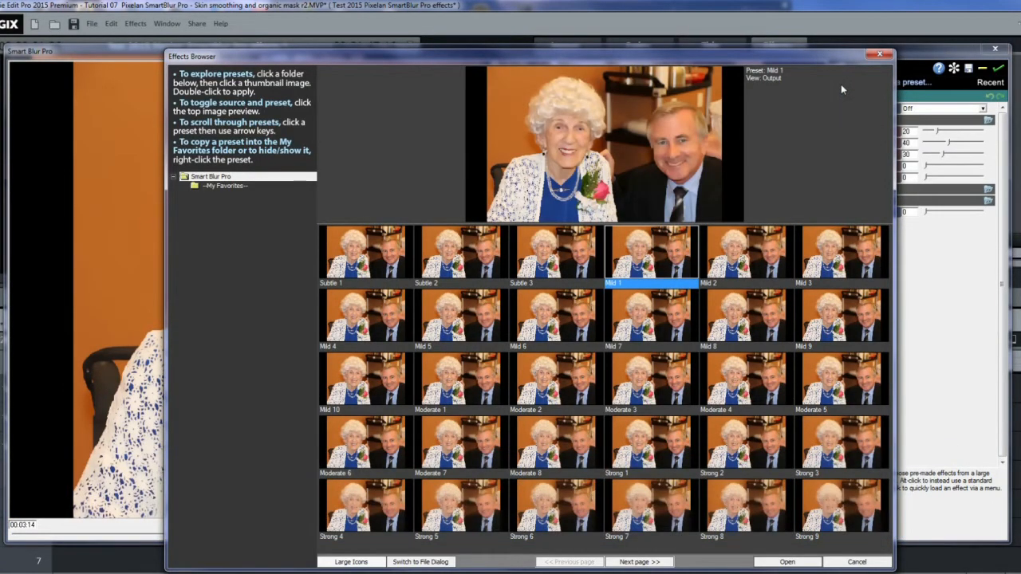
click(773, 562)
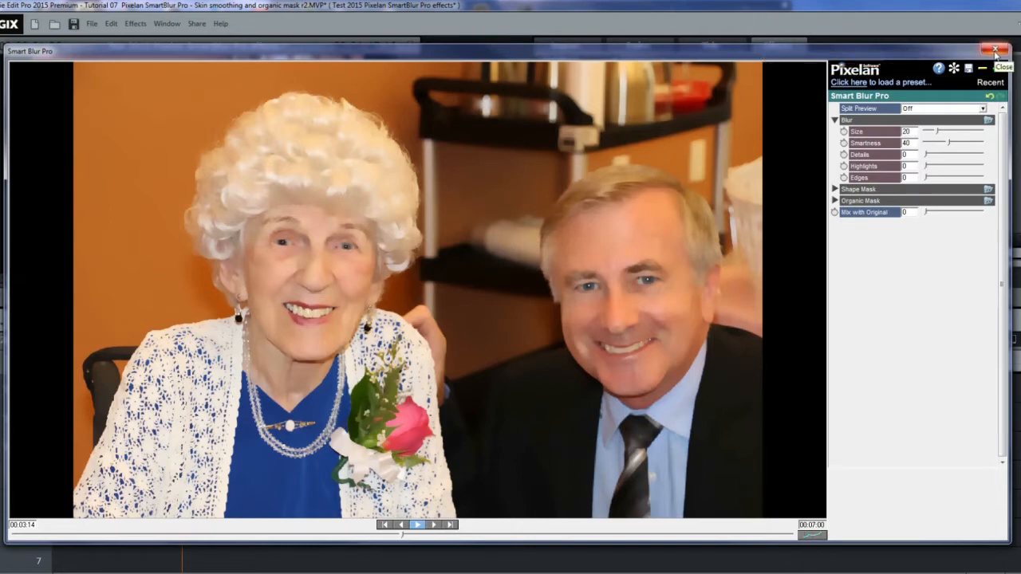
Step: Raise the blur Size to 100 and try out the Smartness, Details, Highlights and Edges controls, leaving them at 0
click(970, 111)
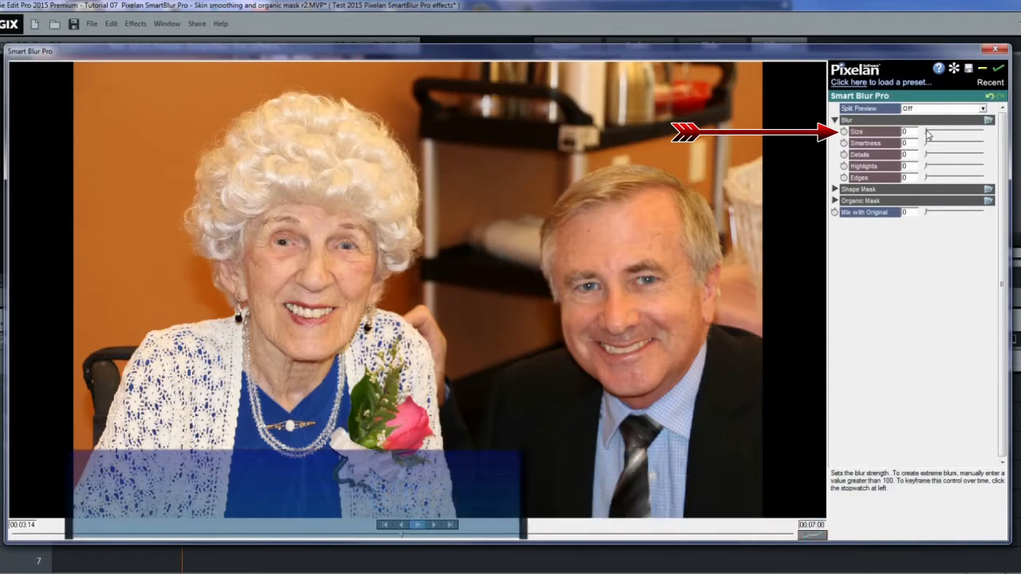
drag(927, 135, 989, 136)
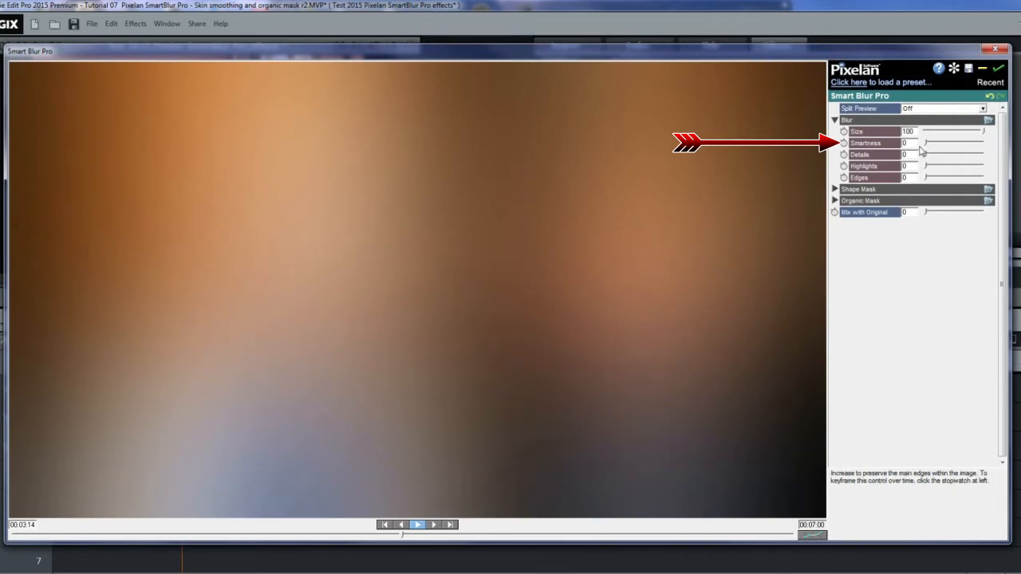
mouse_move(927, 146)
mouse_down()
mouse_move(985, 151)
mouse_move(920, 150)
mouse_up()
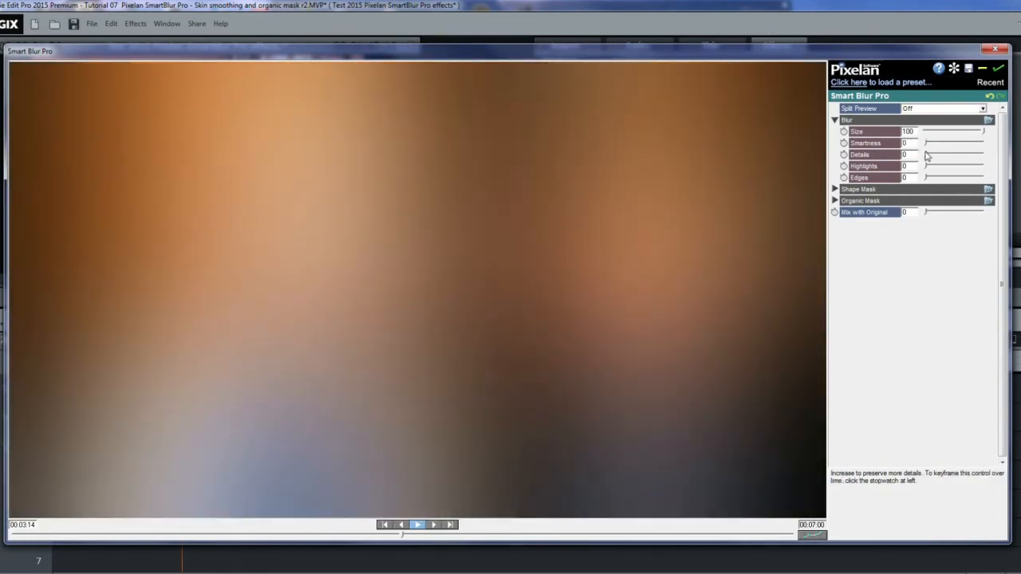
mouse_move(927, 159)
mouse_down()
mouse_move(979, 156)
mouse_move(935, 158)
mouse_move(944, 156)
mouse_up()
drag(926, 166, 951, 180)
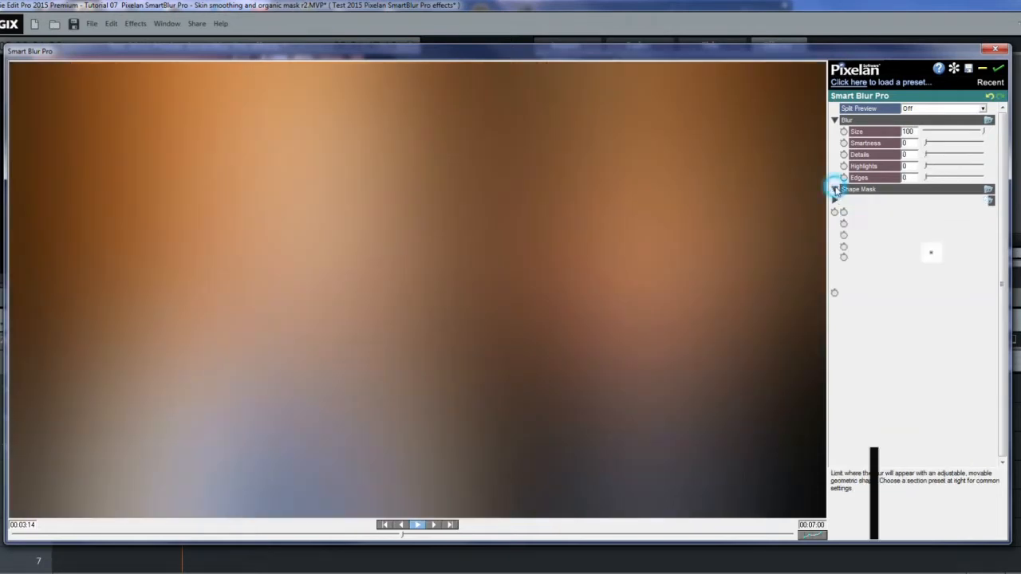
Step: Set up a centred round Shape Mask with Strength 100, Size 25 and Edge Softness 31, previewing the mask while adjusting it
click(835, 189)
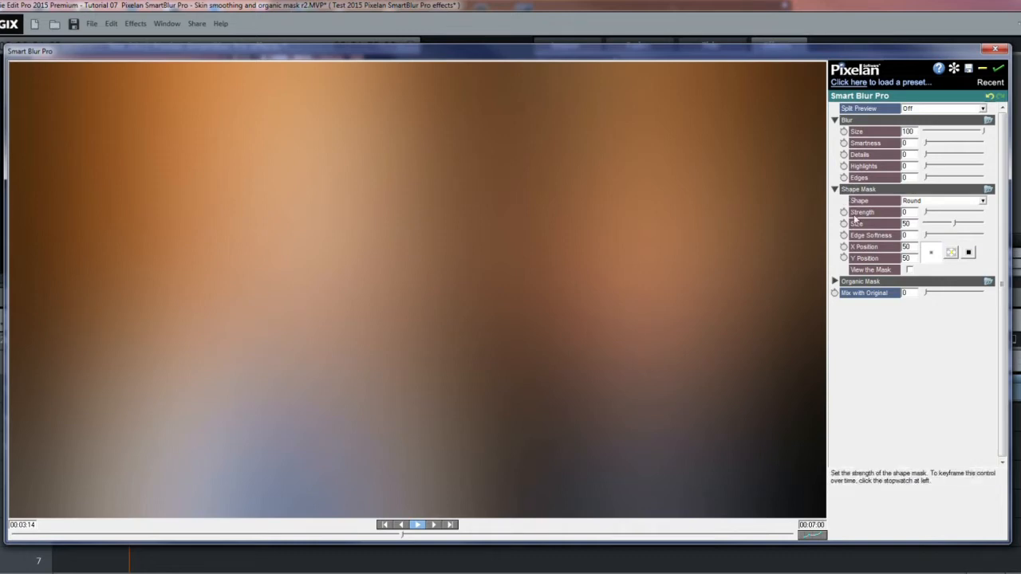
click(910, 271)
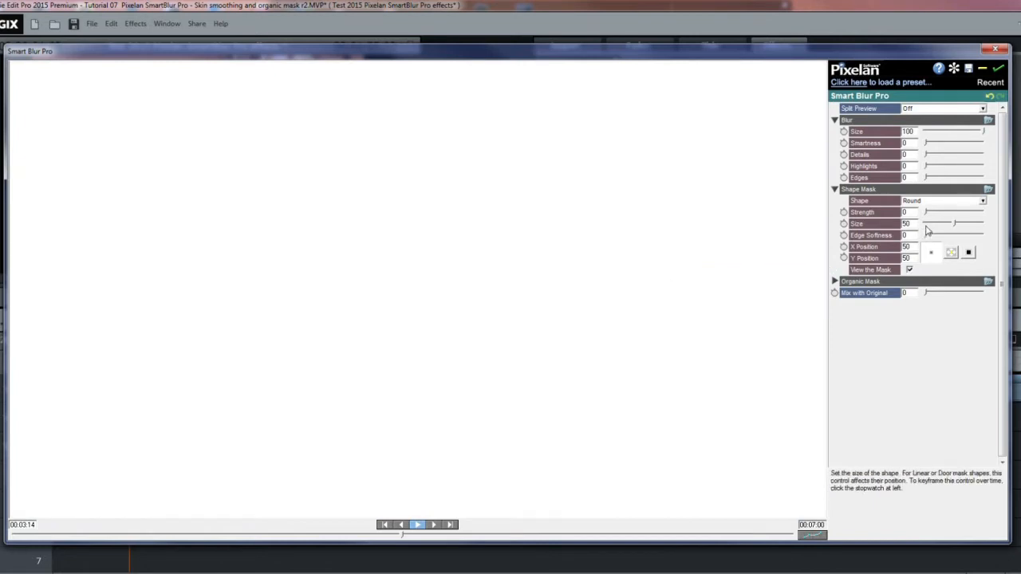
drag(928, 215, 961, 214)
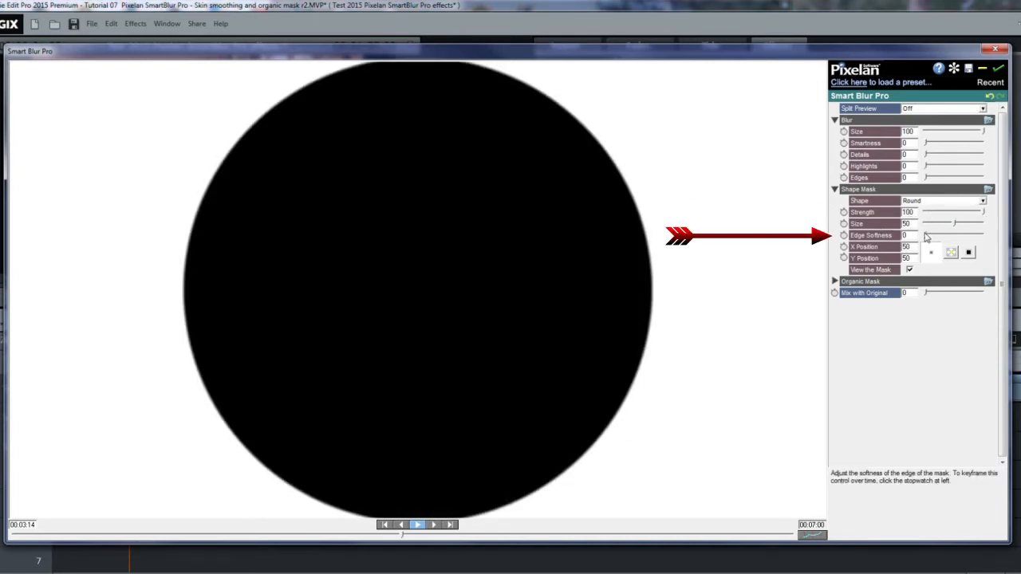
drag(927, 236, 952, 237)
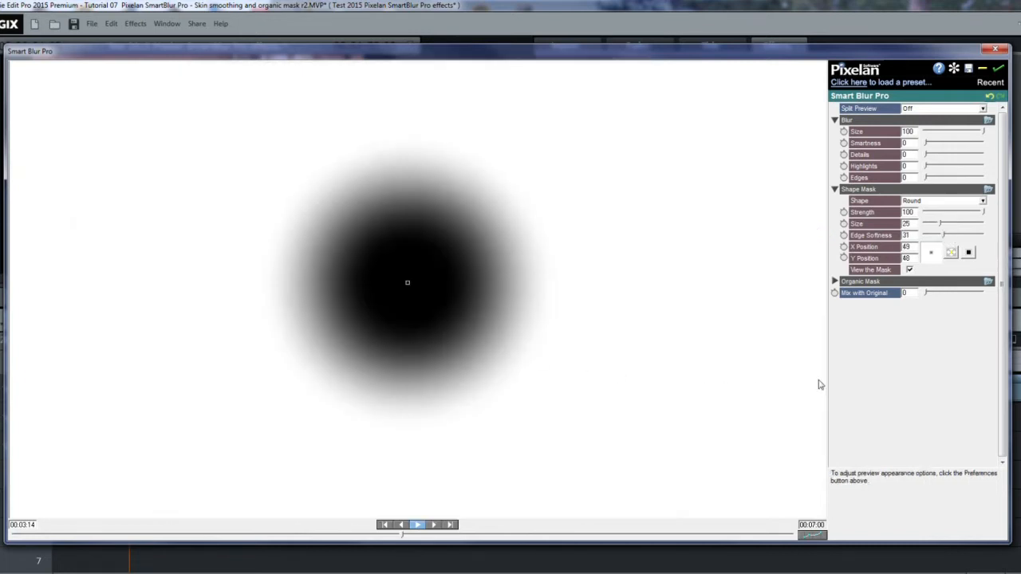
click(954, 253)
click(910, 270)
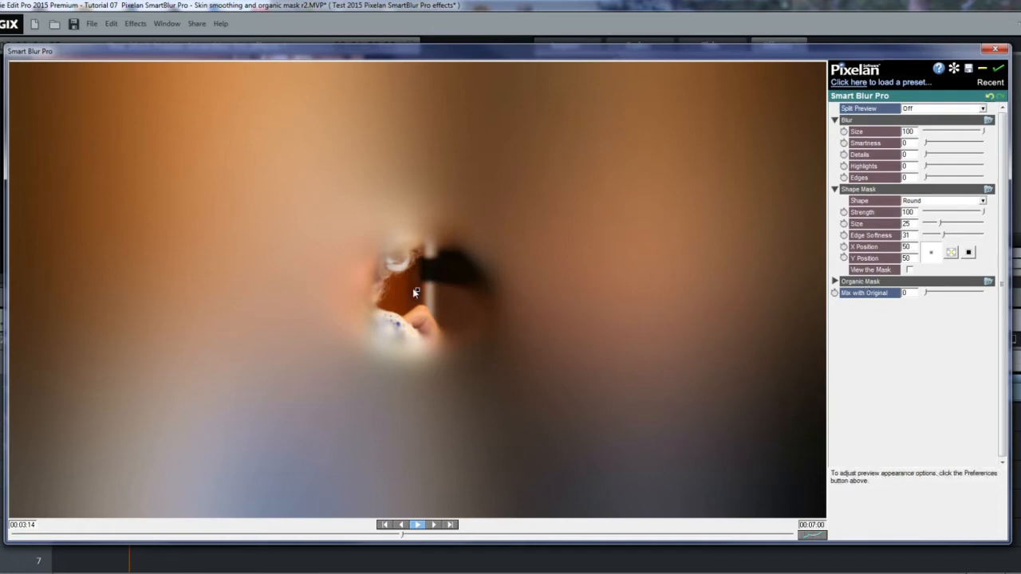
Step: Move the shape mask over the woman's face at about X 37, Y 45 and change its shape to Round inverted
drag(416, 289, 310, 266)
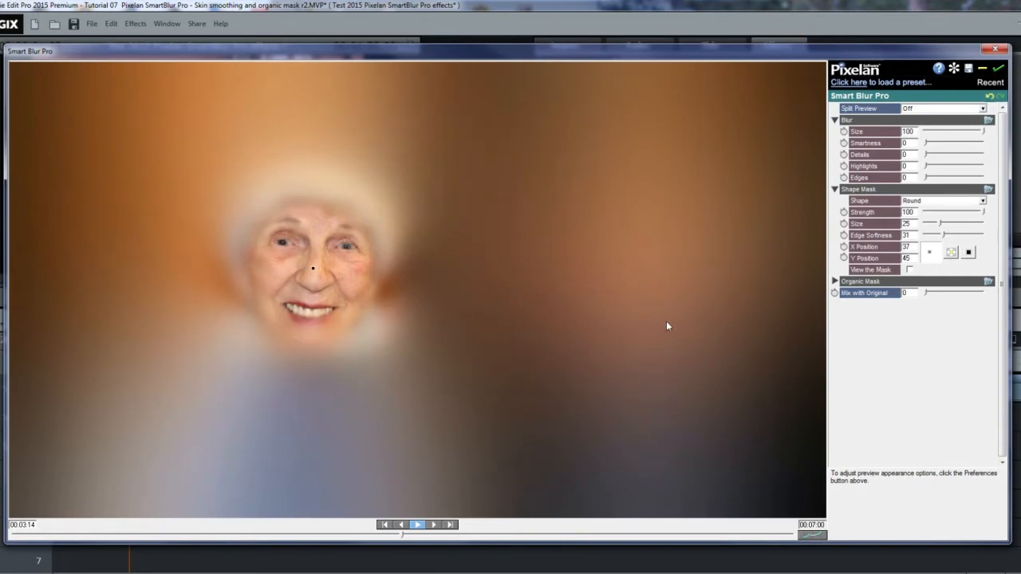
click(949, 202)
click(940, 220)
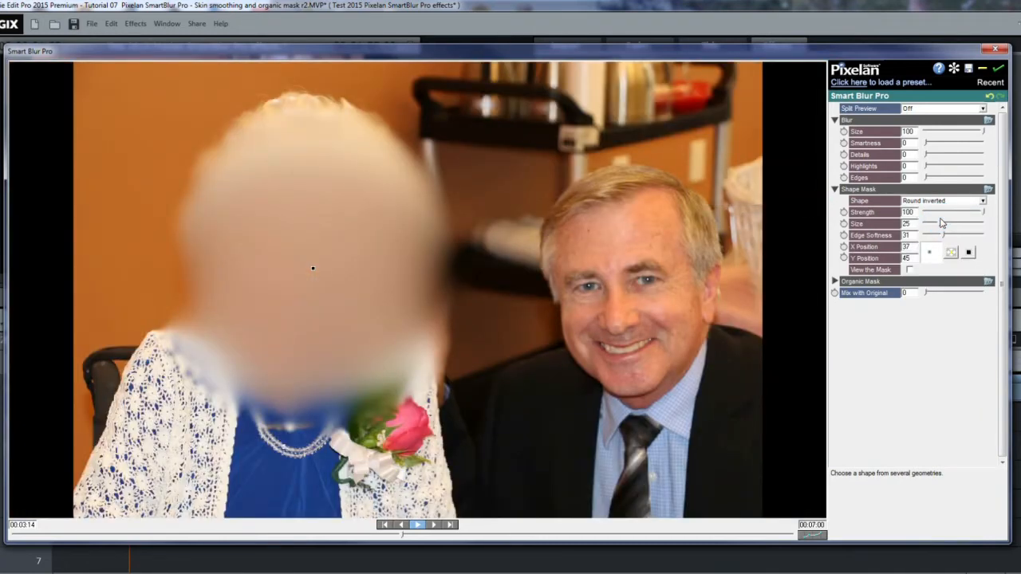
Step: Reset the Shape Mask with its None preset
click(989, 189)
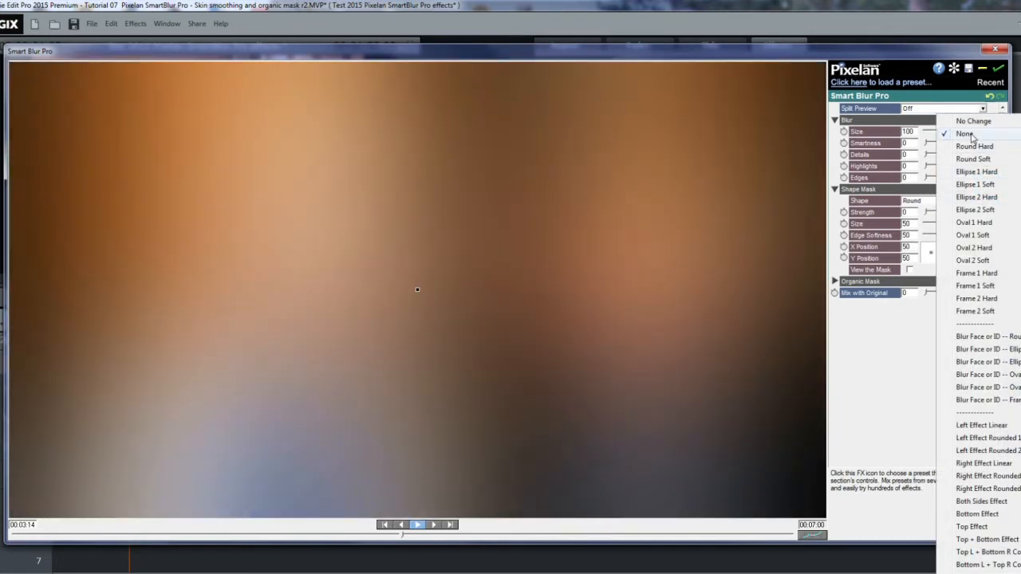
click(971, 137)
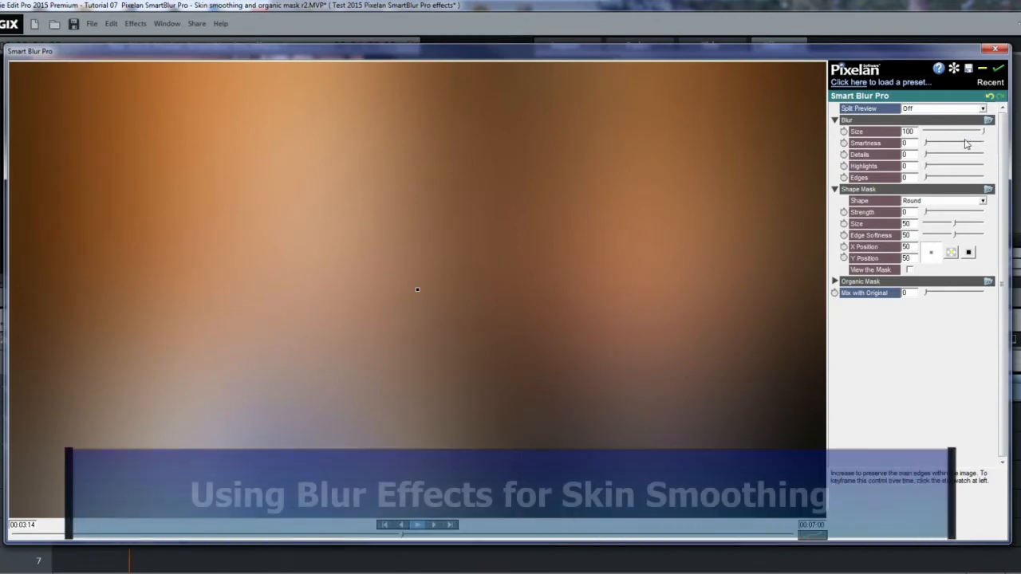
Step: Smooth the skin by setting the blur Size to 20, Smartness to 40, Details to 57 and Edges to 10
drag(970, 132, 944, 132)
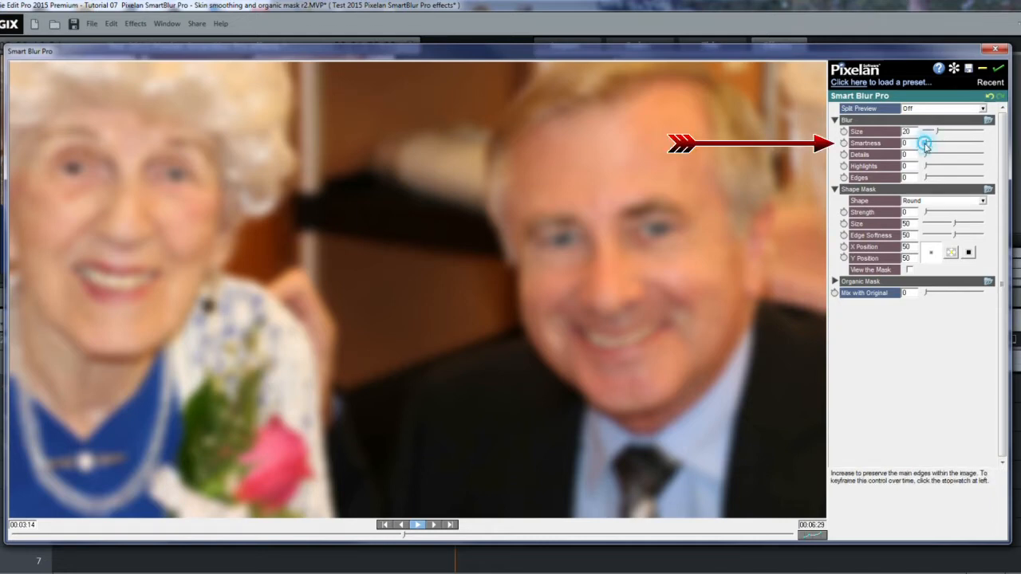
drag(925, 147, 968, 154)
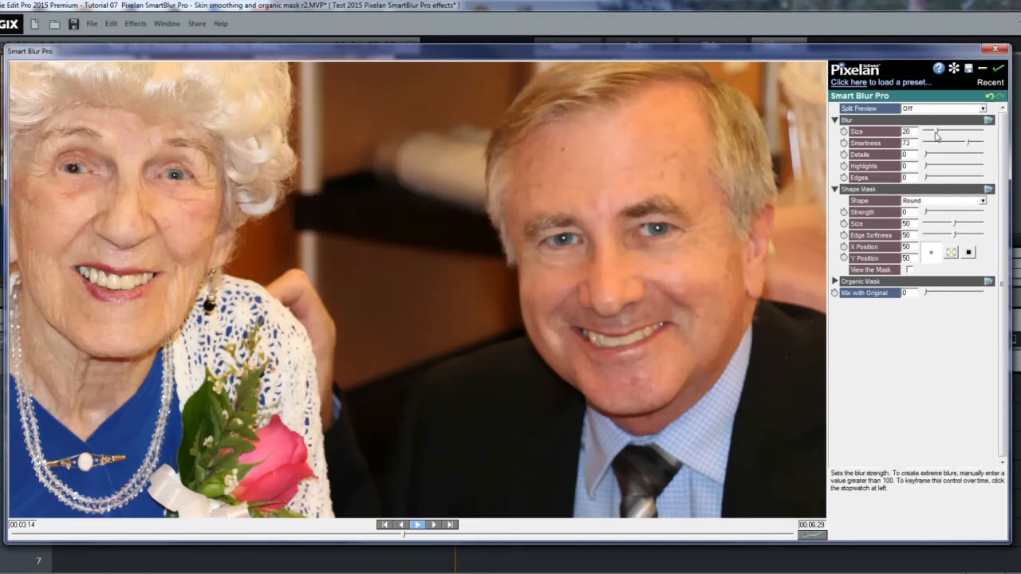
drag(937, 136, 918, 138)
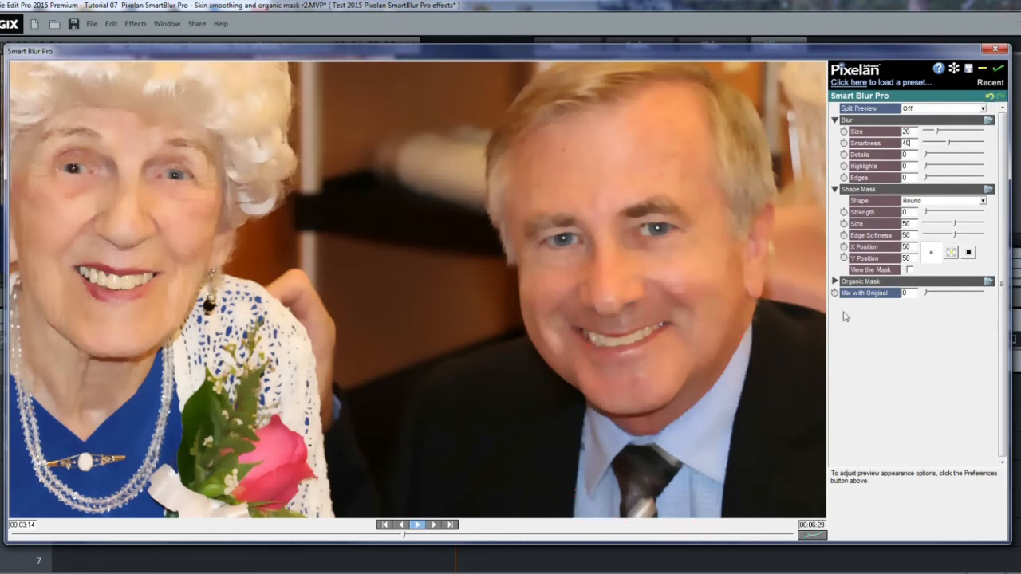
drag(924, 155, 961, 170)
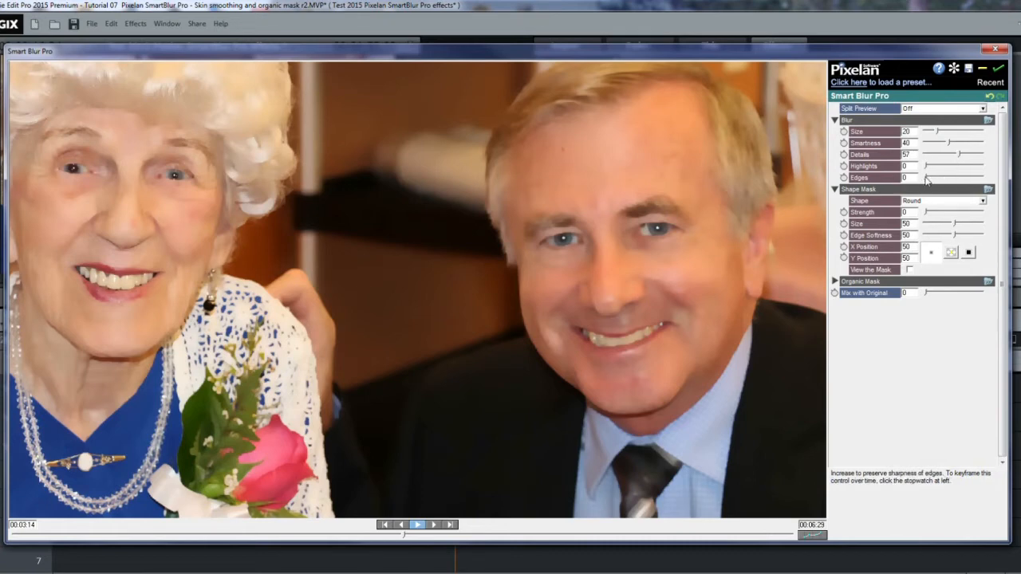
drag(926, 178, 931, 180)
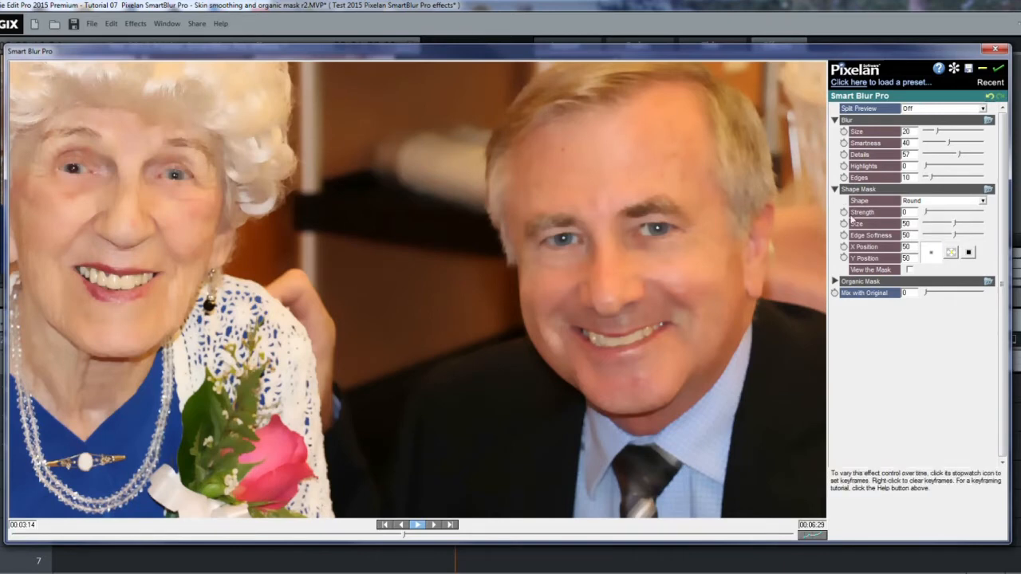
Step: Expand the Organic Mask settings and look through the section's presets
click(835, 281)
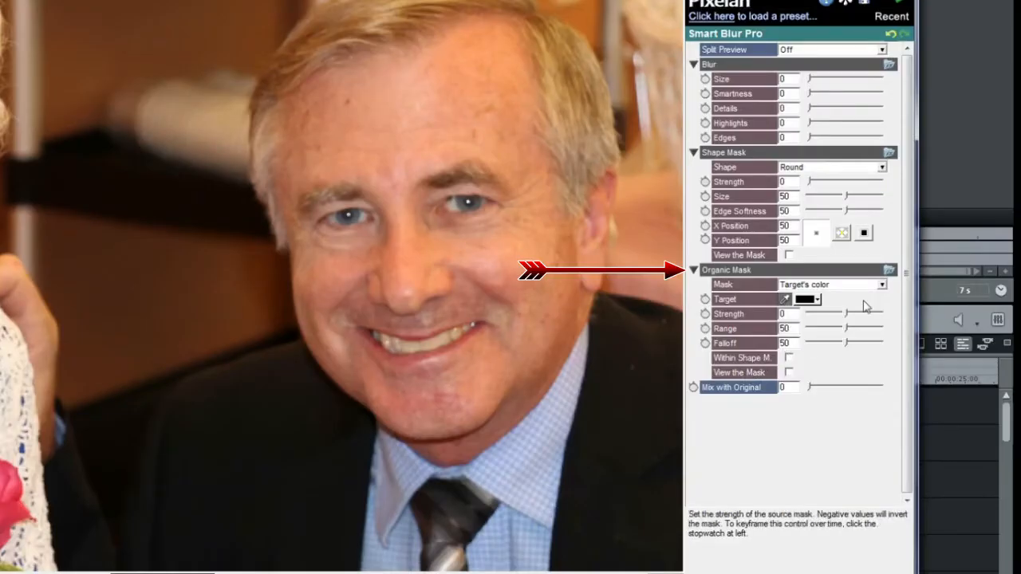
click(988, 281)
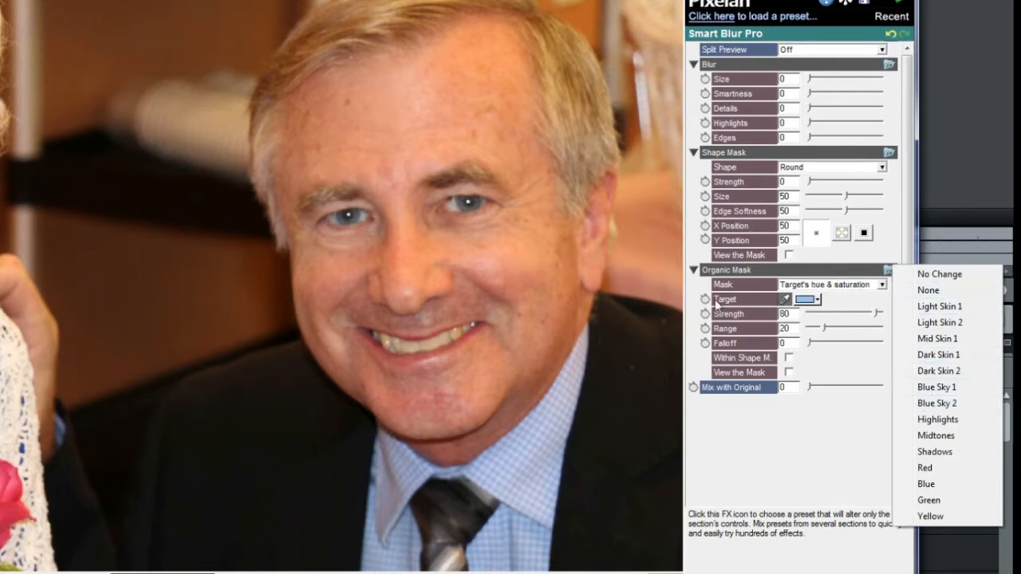
click(761, 300)
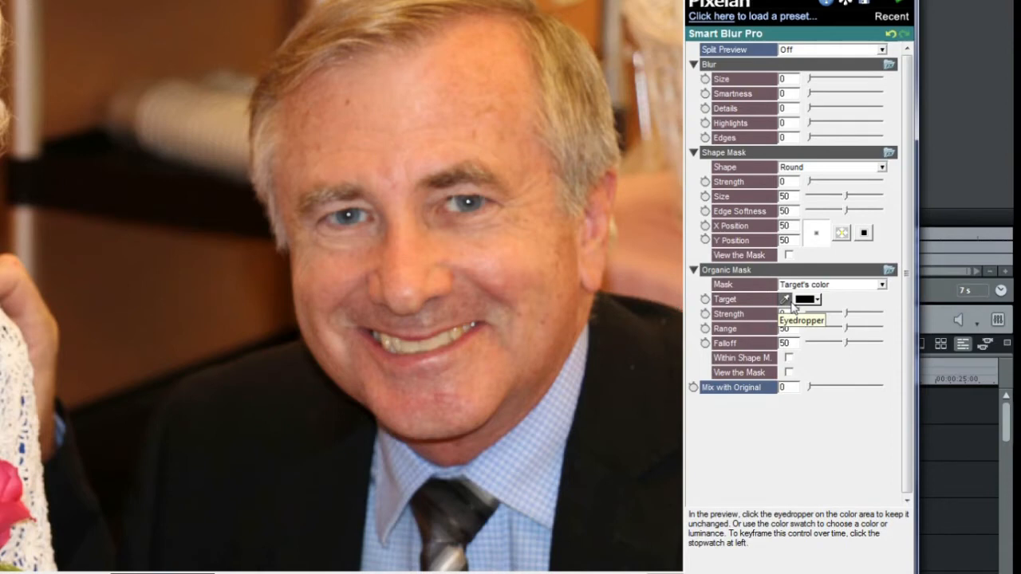
Step: Sample the skin beside the man's eye as the Organic Mask target, with the mask based on Target's color
click(786, 300)
click(534, 224)
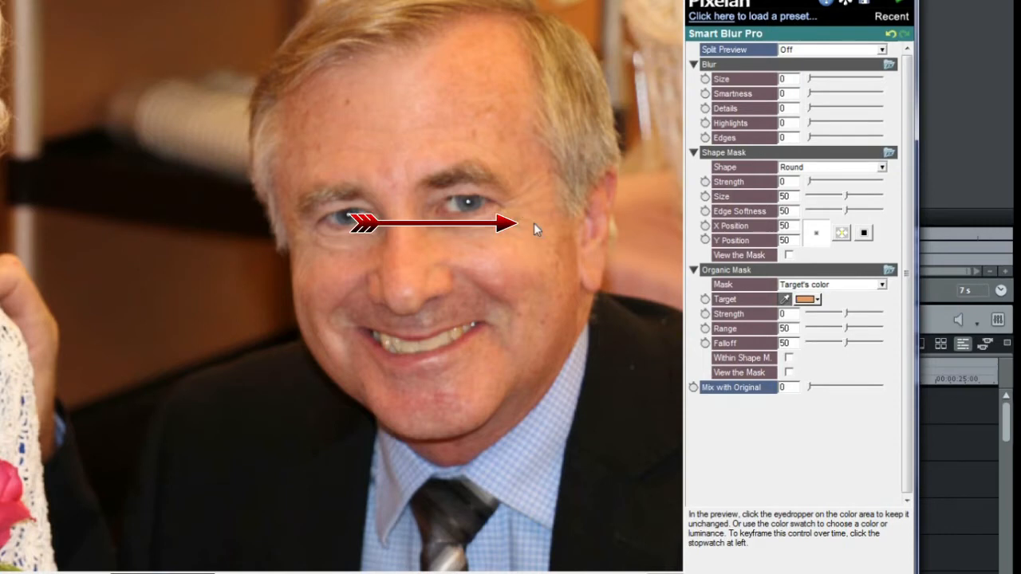
click(801, 287)
click(804, 290)
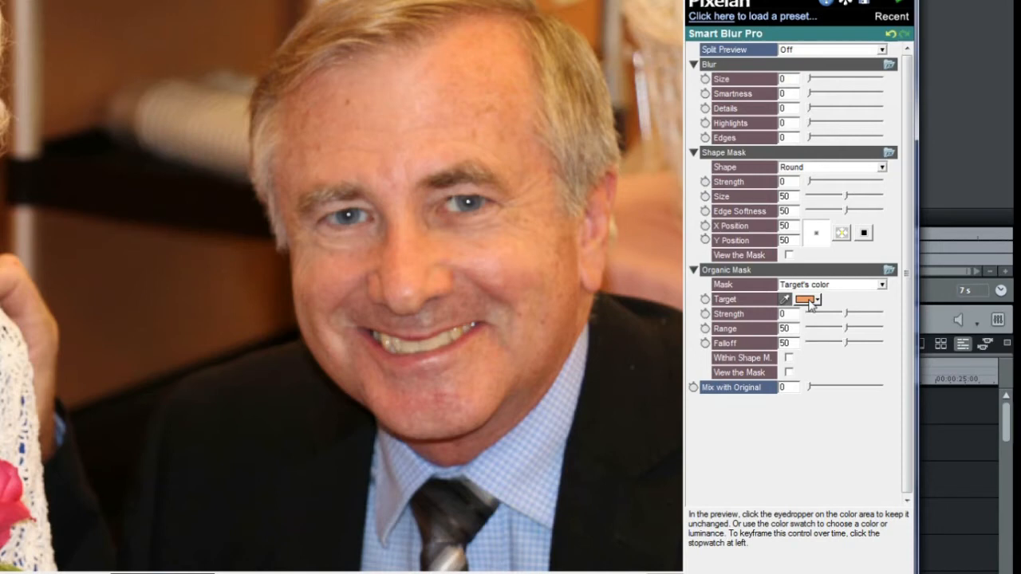
Step: Sample the man's light blue shirt collar as the Organic Mask target and turn on the mask view
click(786, 300)
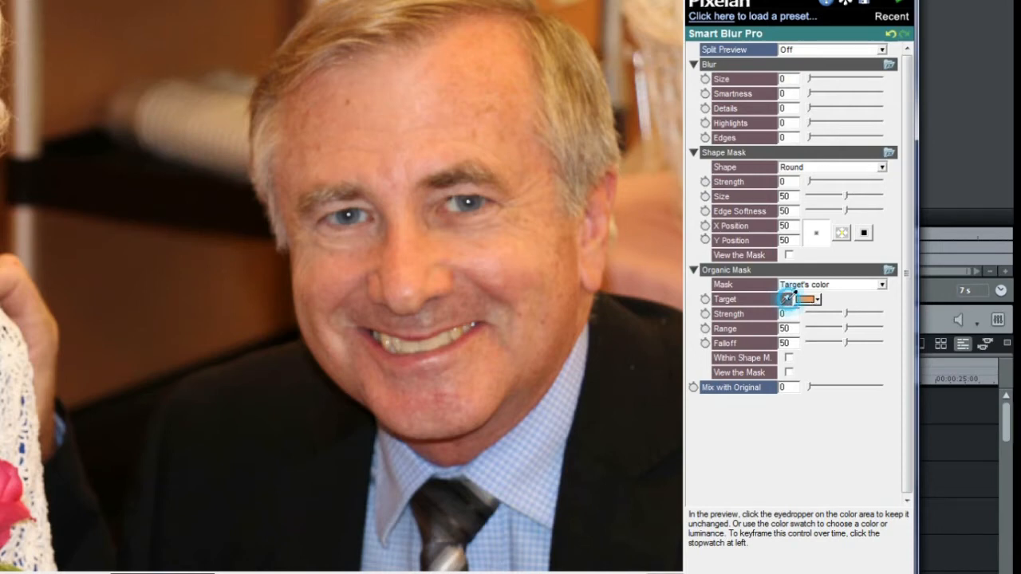
click(556, 406)
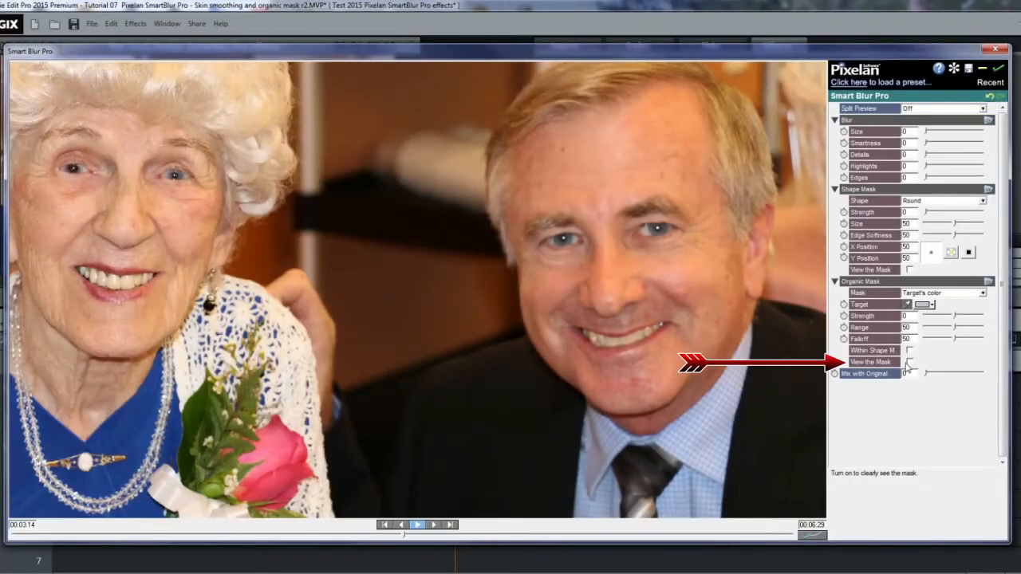
click(910, 363)
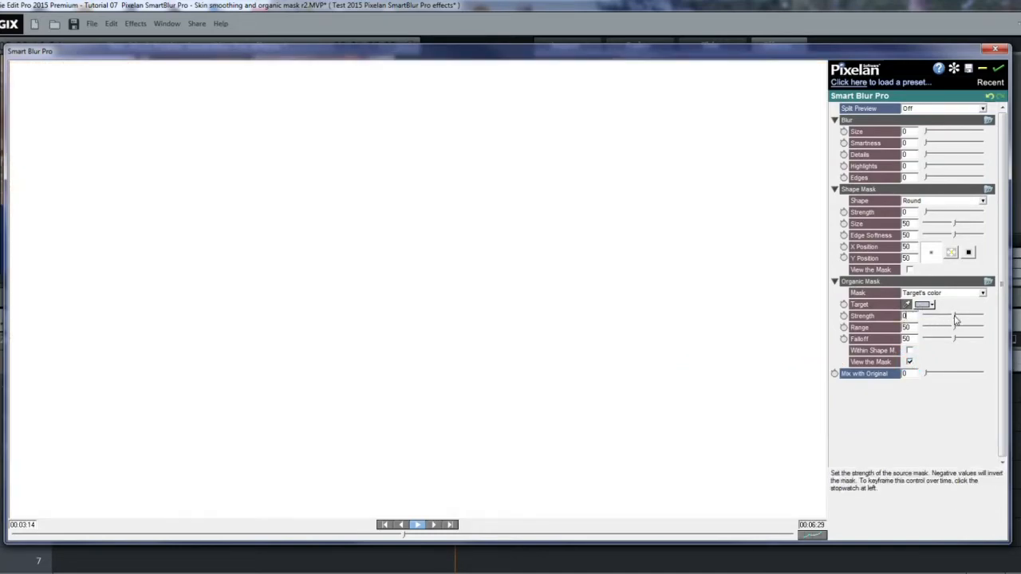
Step: Set the Organic Mask Strength to 100, trying the inverted value of -100 before returning to 100
drag(955, 321, 985, 322)
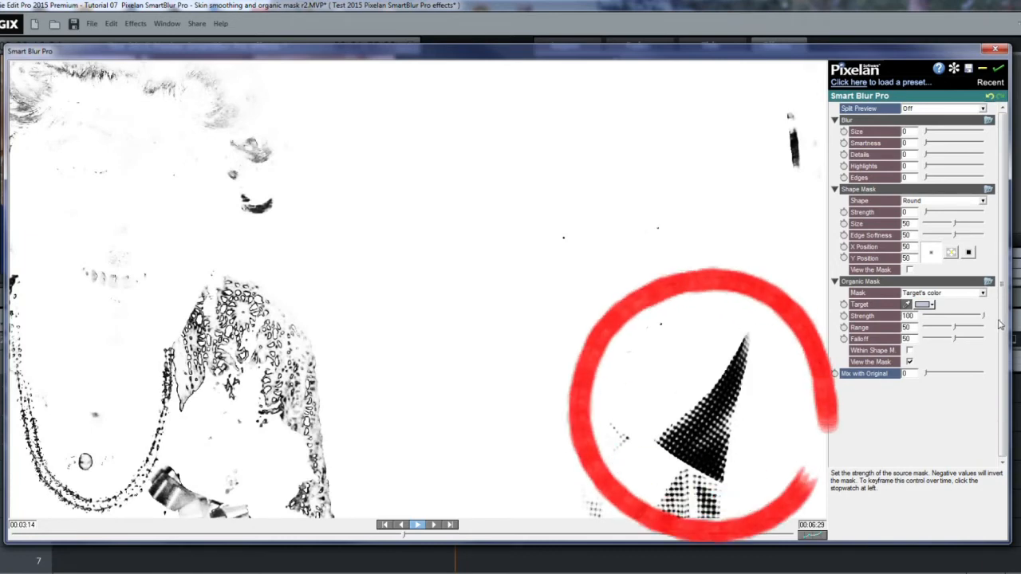
drag(983, 316, 883, 328)
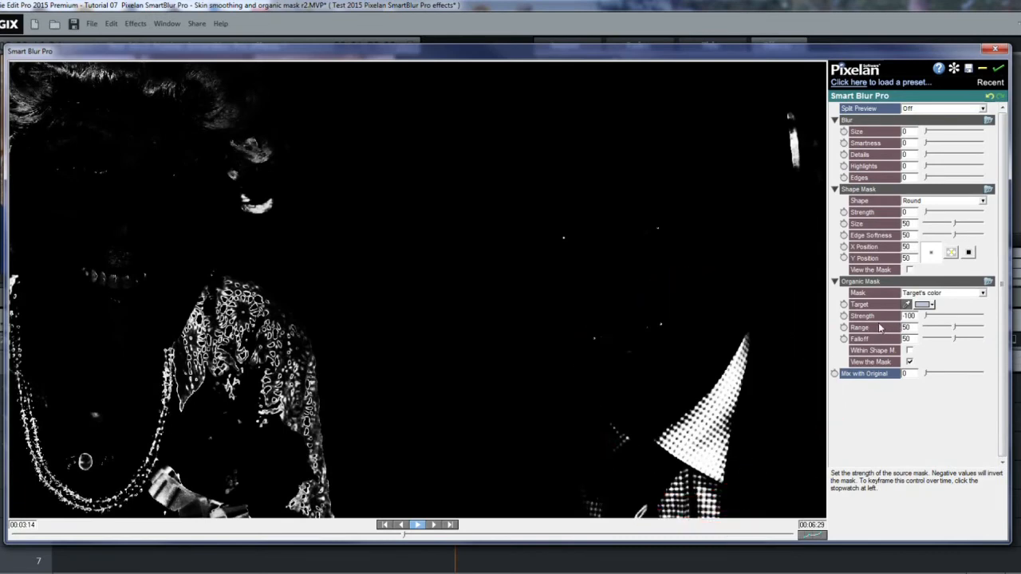
drag(927, 316, 1007, 318)
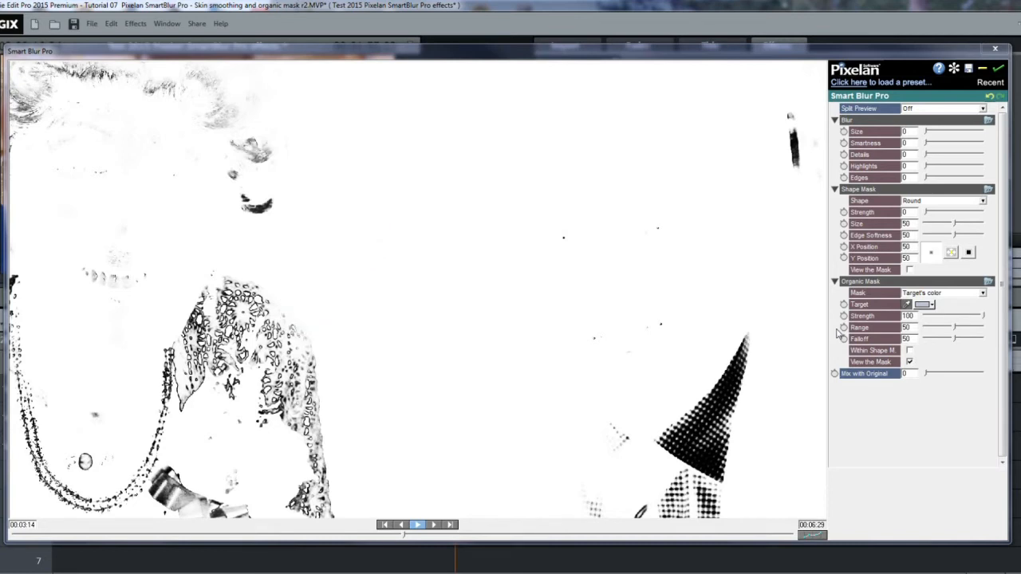
Step: Set the Organic Mask Falloff to 0 and its Range to 36
mouse_move(954, 327)
mouse_down()
mouse_move(924, 328)
mouse_move(946, 338)
mouse_move(904, 349)
mouse_up()
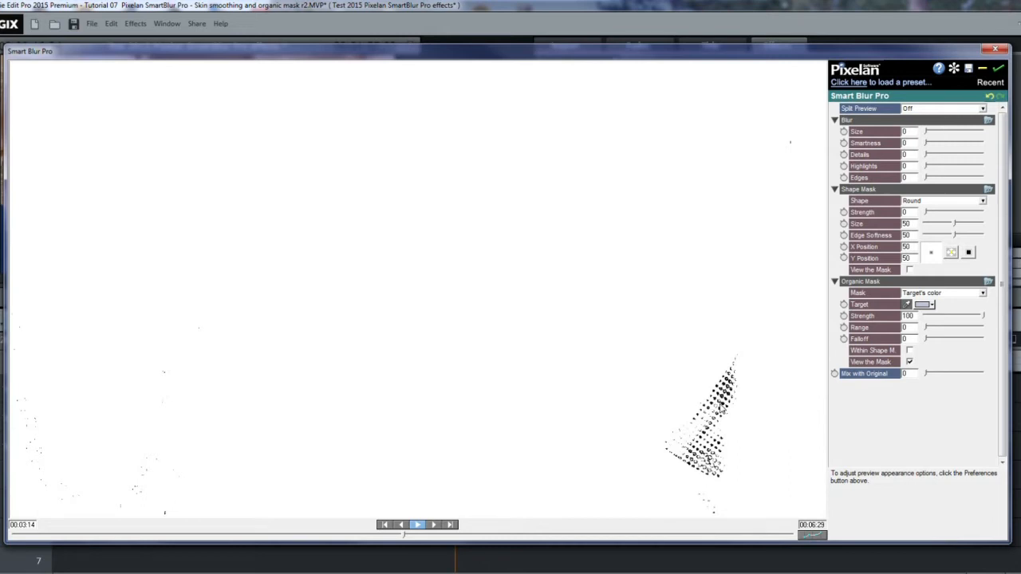
drag(927, 329, 946, 338)
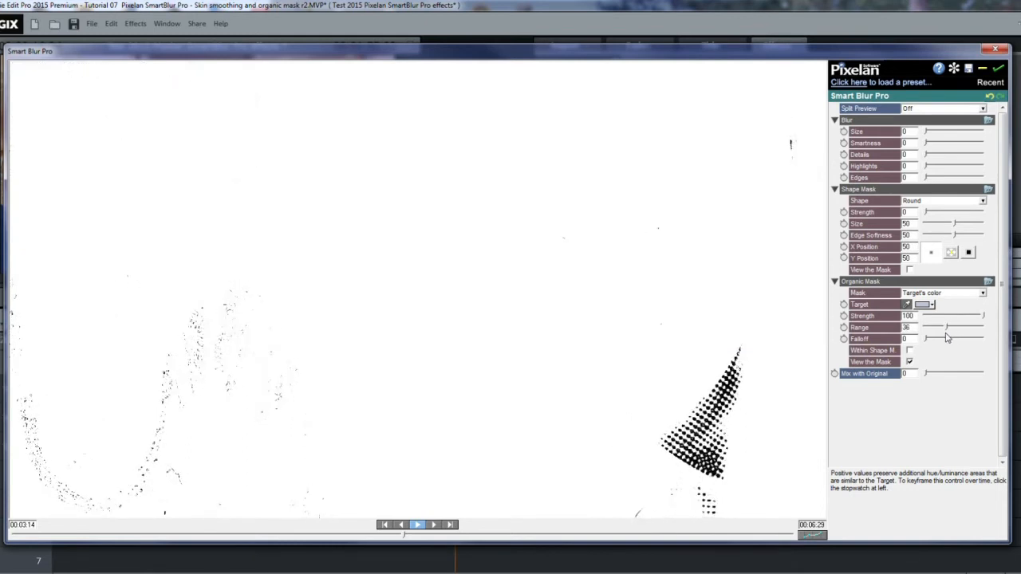
Step: Adjust the Organic Mask to Strength -100, Range 57 and Falloff 32, and turn off the mask view
drag(946, 338, 954, 338)
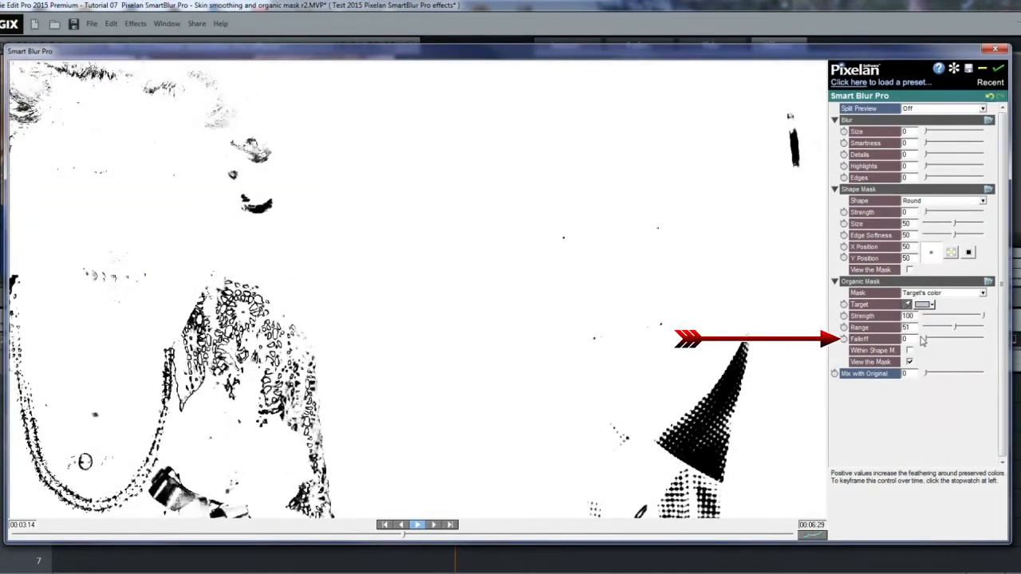
mouse_move(929, 341)
mouse_down()
mouse_move(986, 340)
mouse_move(967, 339)
mouse_up()
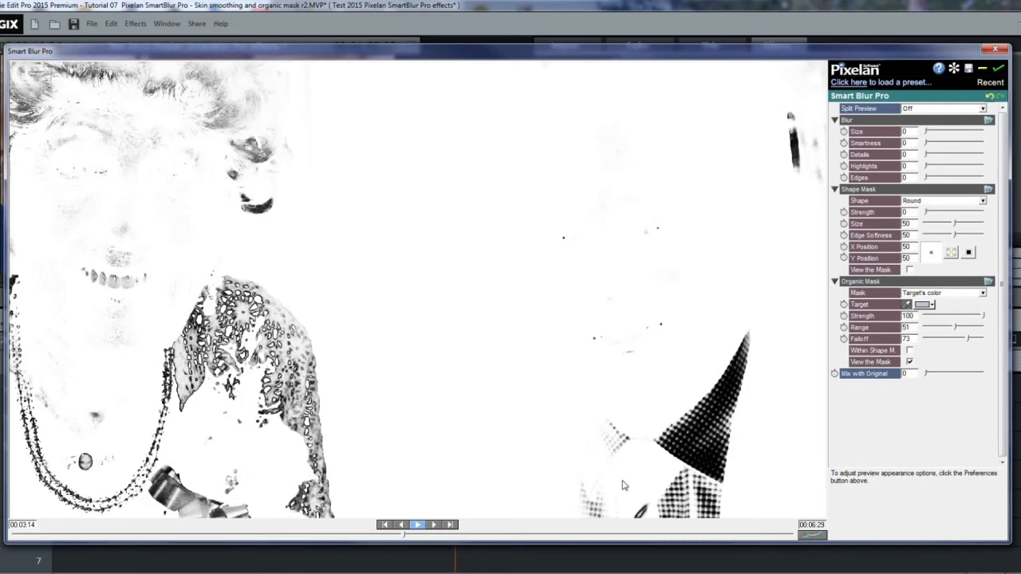
drag(954, 328, 926, 323)
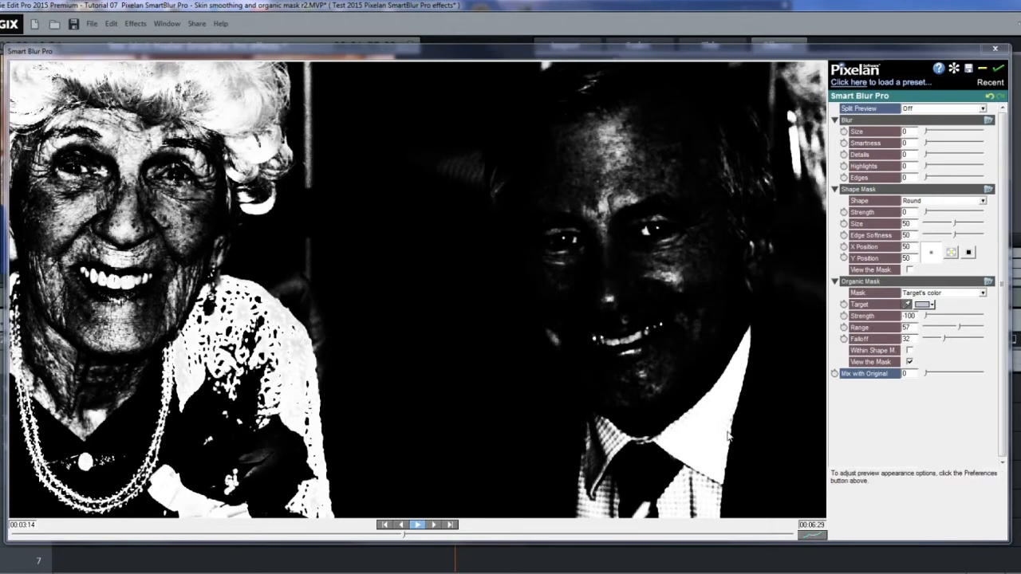
click(910, 362)
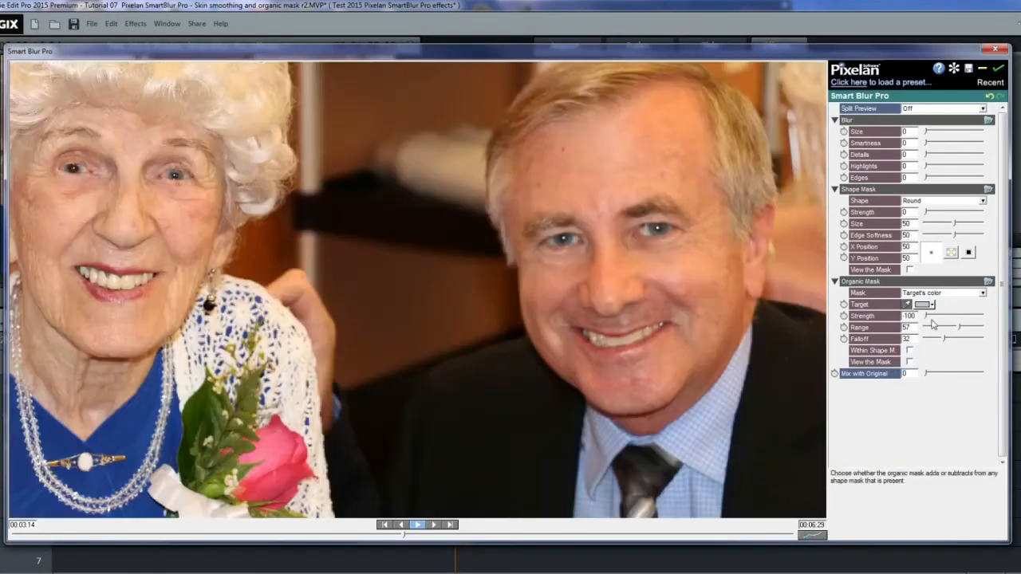
Step: Set the Blur Size to 40 with Smartness 0, and the Shape Mask to Round inverted with Strength 100, Size 6 and Edge Softness 0
mouse_move(925, 134)
mouse_down()
mouse_move(961, 136)
mouse_move(931, 145)
mouse_move(986, 157)
mouse_up()
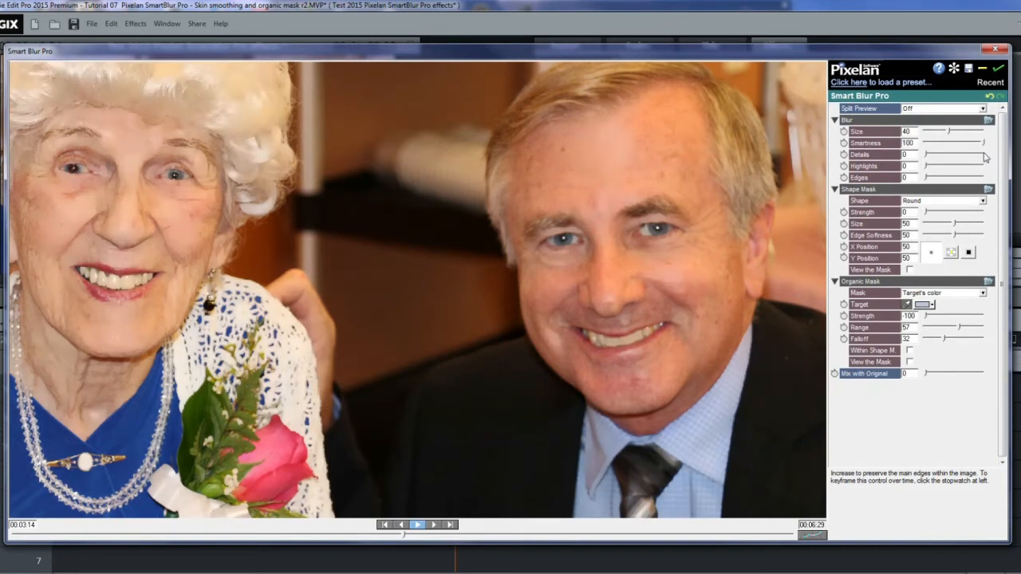
drag(1007, 166, 912, 169)
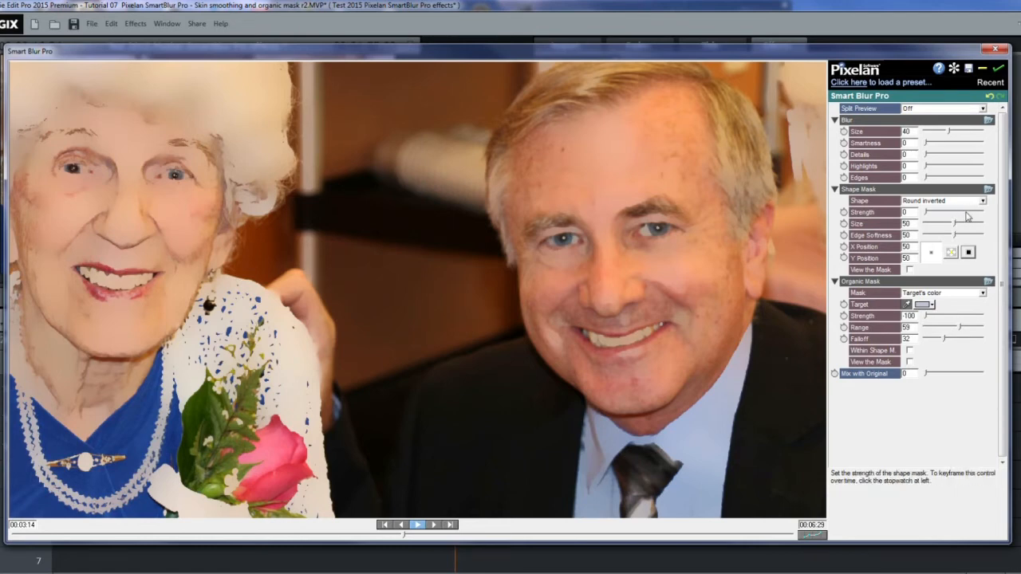
mouse_move(927, 214)
mouse_down()
mouse_move(989, 216)
mouse_move(955, 237)
mouse_move(918, 237)
mouse_up()
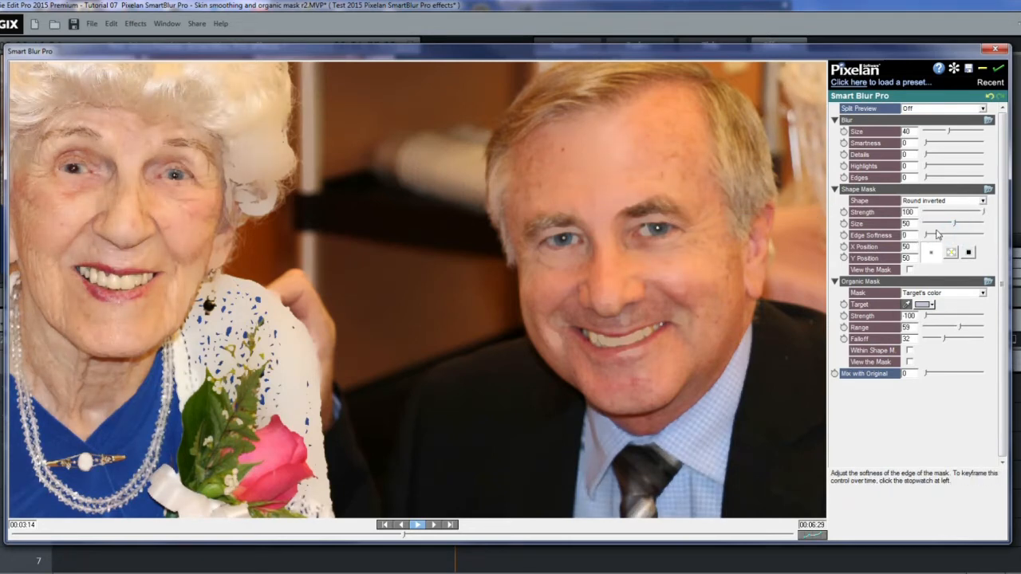
drag(956, 228, 929, 230)
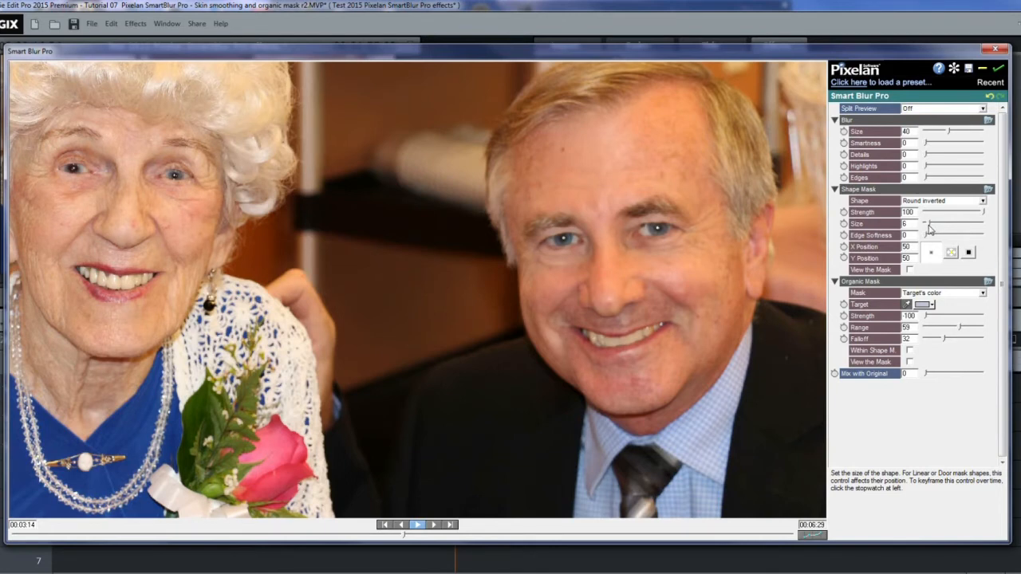
Step: Move the shape mask onto the man's shirt collar at X 84, Y 68, and set the Organic Mask Range to 57 and Falloff to 20
click(968, 253)
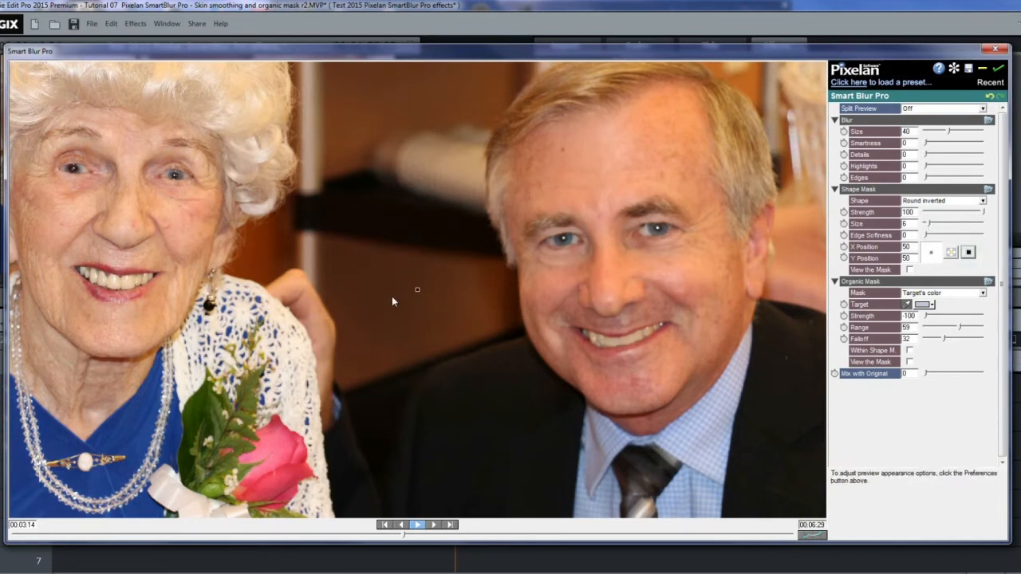
drag(417, 291, 730, 381)
click(909, 362)
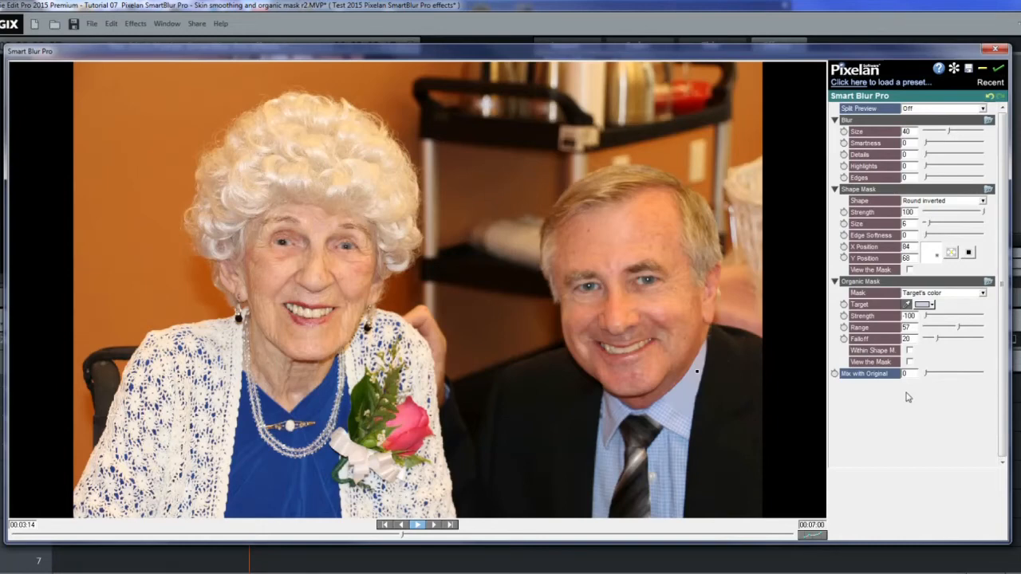
Step: Sample the man's skin as the Organic Mask target, and fit the shape mask to his face at X 75, Y 51 with Size 16, Edge Softness 10
click(908, 306)
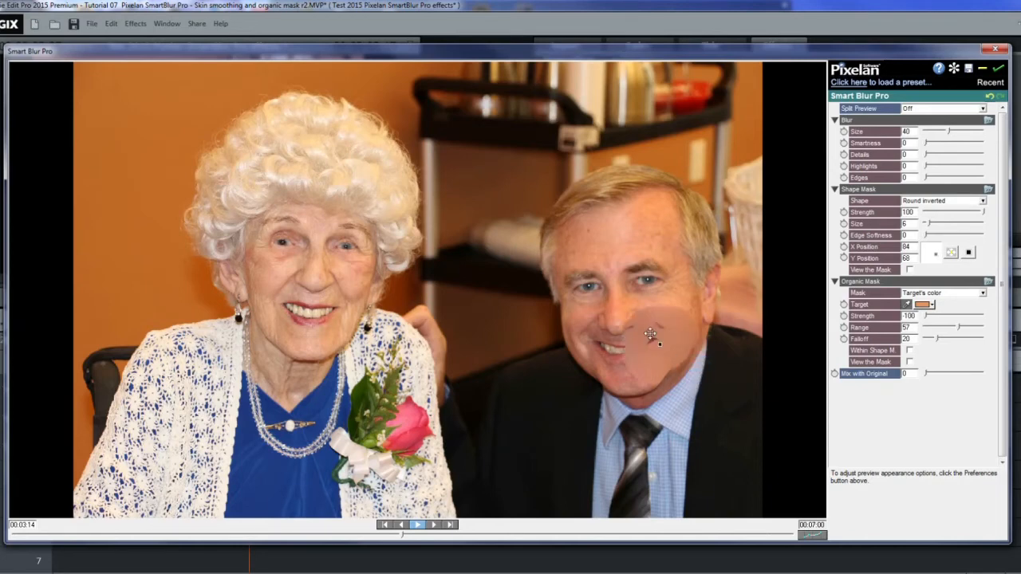
drag(620, 310, 618, 308)
drag(928, 223, 934, 223)
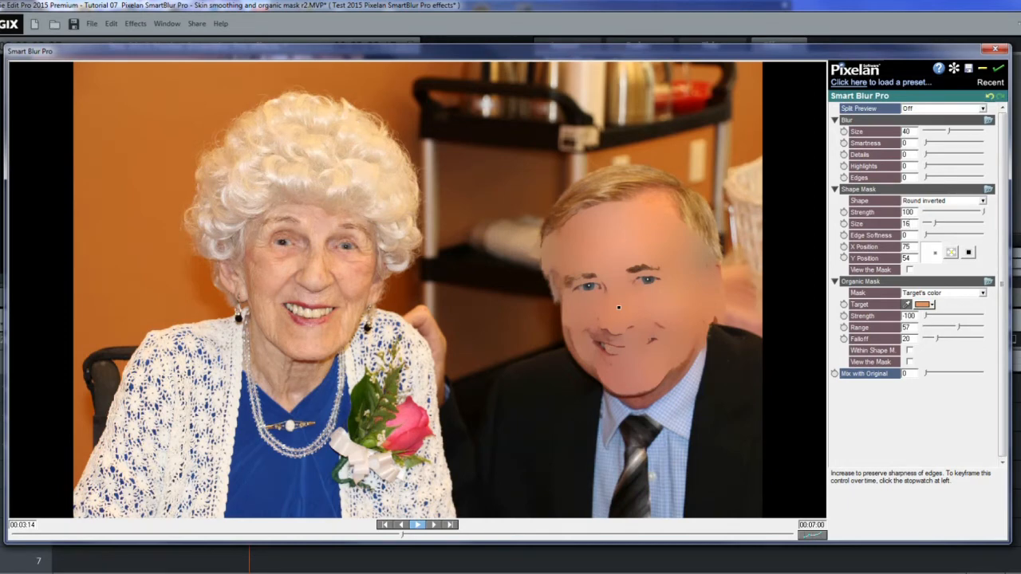
drag(621, 309, 619, 296)
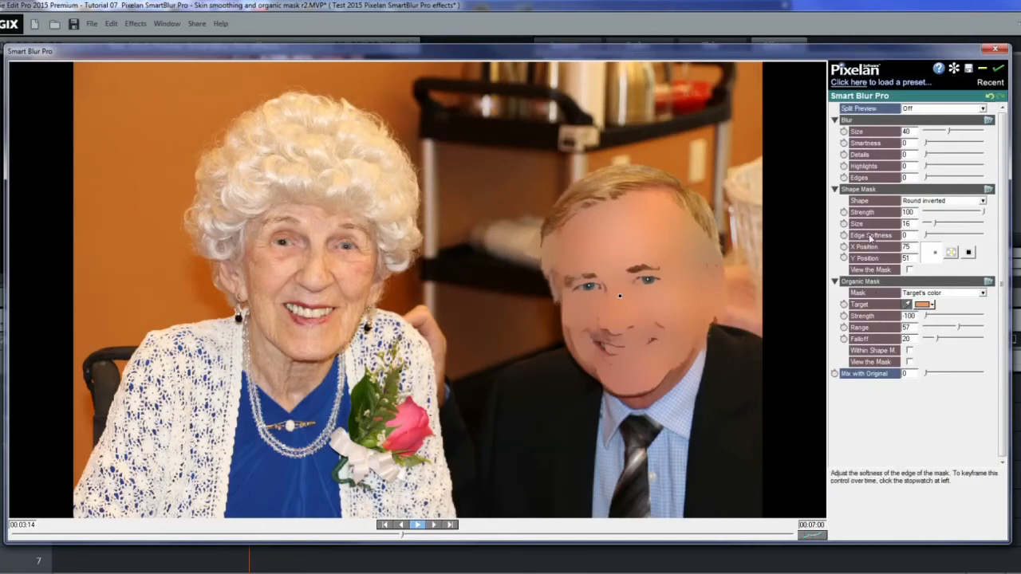
drag(927, 235, 931, 236)
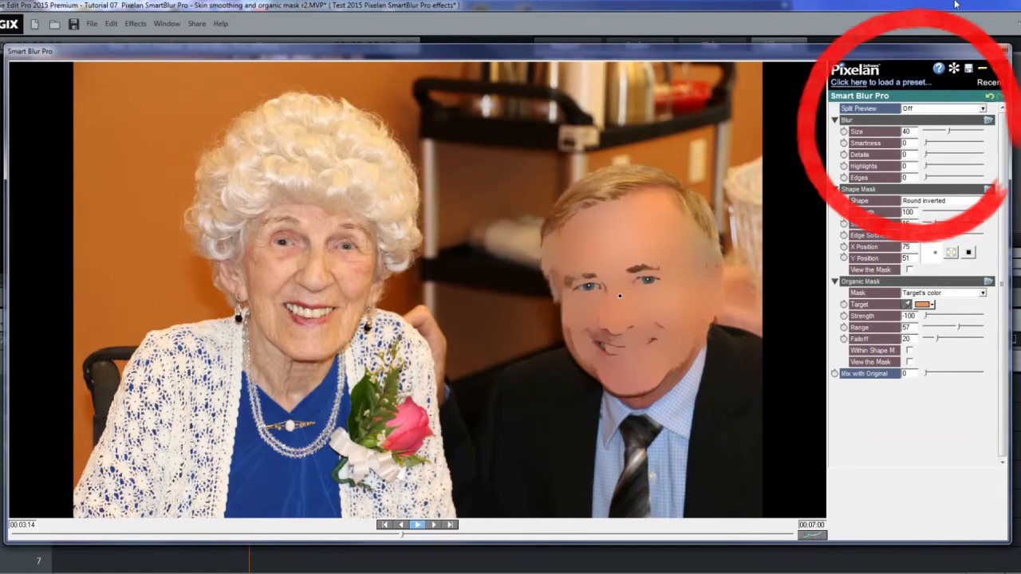
Step: Set the Blur to Size 15, Smartness 70, Details 50, Highlights 100 and Edges 9
drag(950, 133, 935, 134)
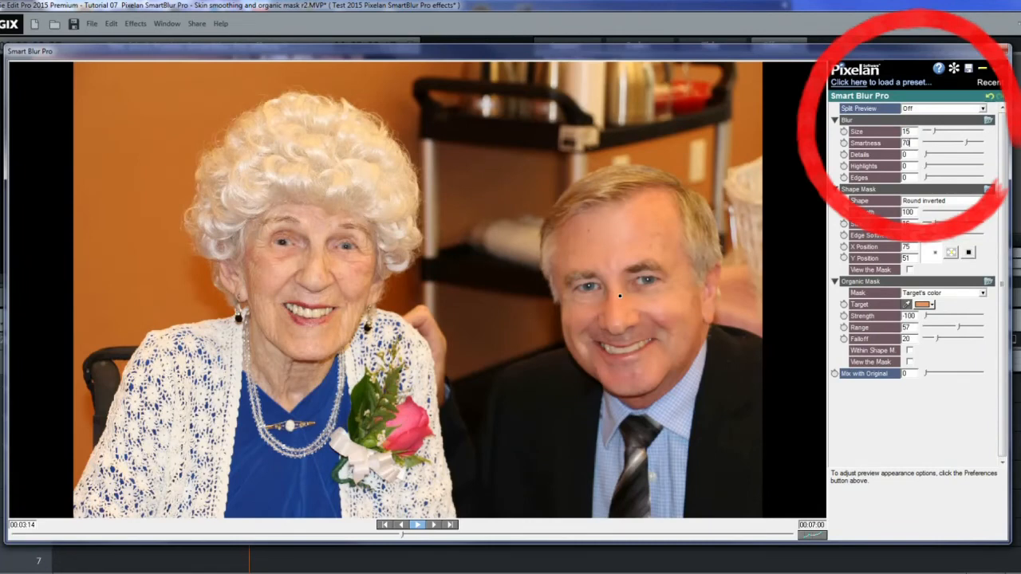
key(Tab)
text(50)
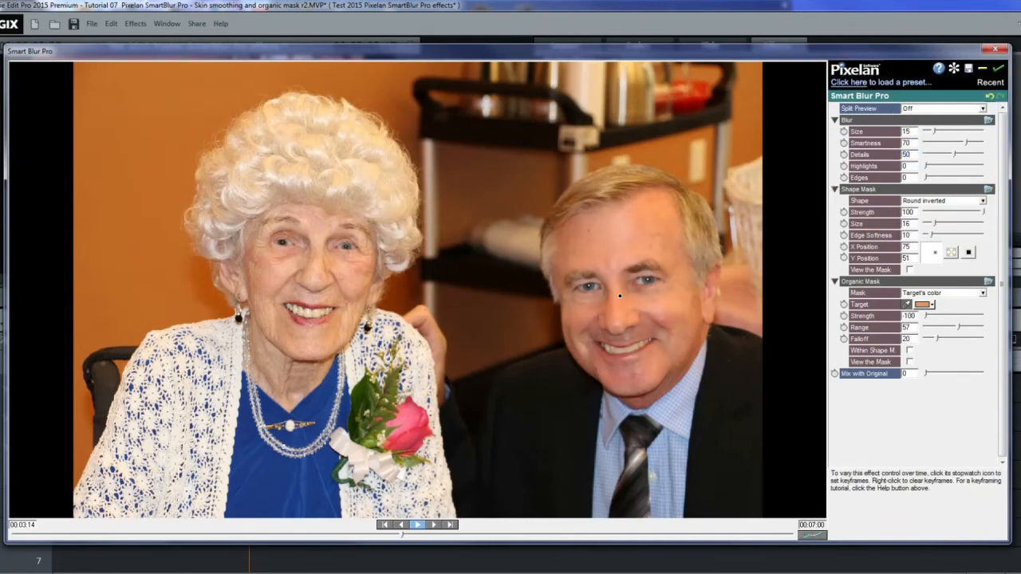
drag(926, 169, 982, 169)
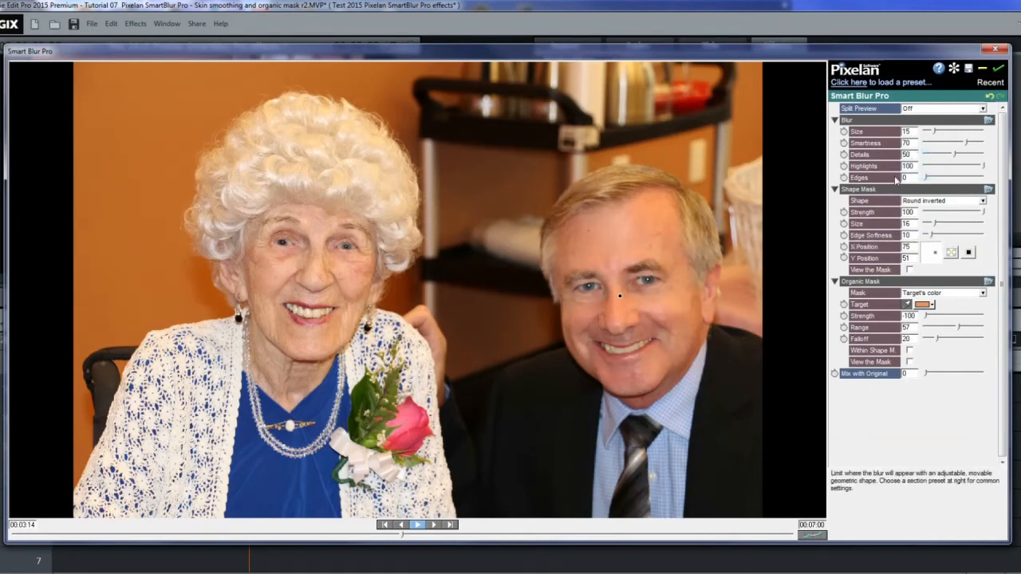
drag(926, 177, 931, 181)
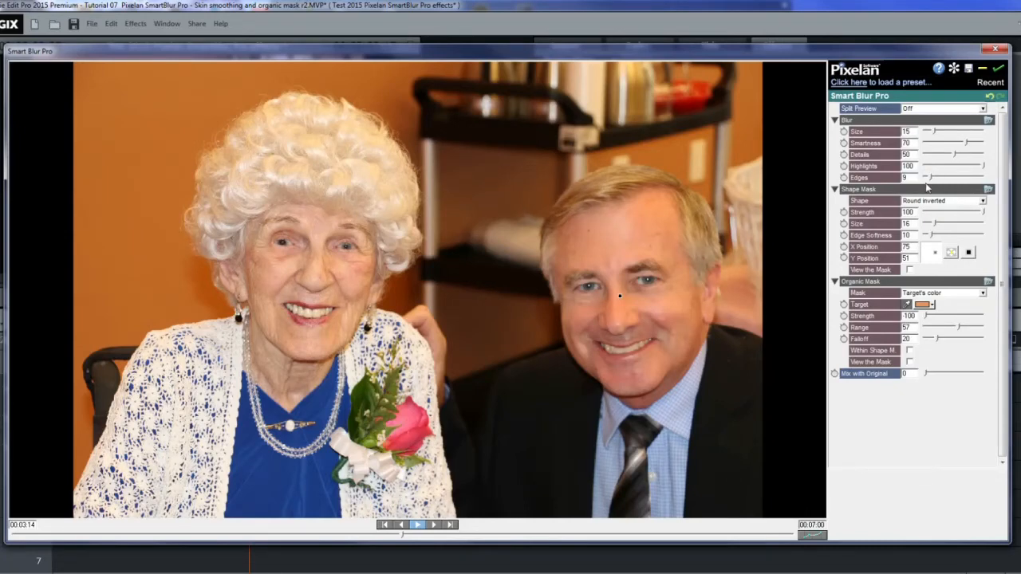
Step: Refine the Organic Mask to Range 53 and Falloff 14 with the mask view temporarily on, and accept the effect settings
click(910, 362)
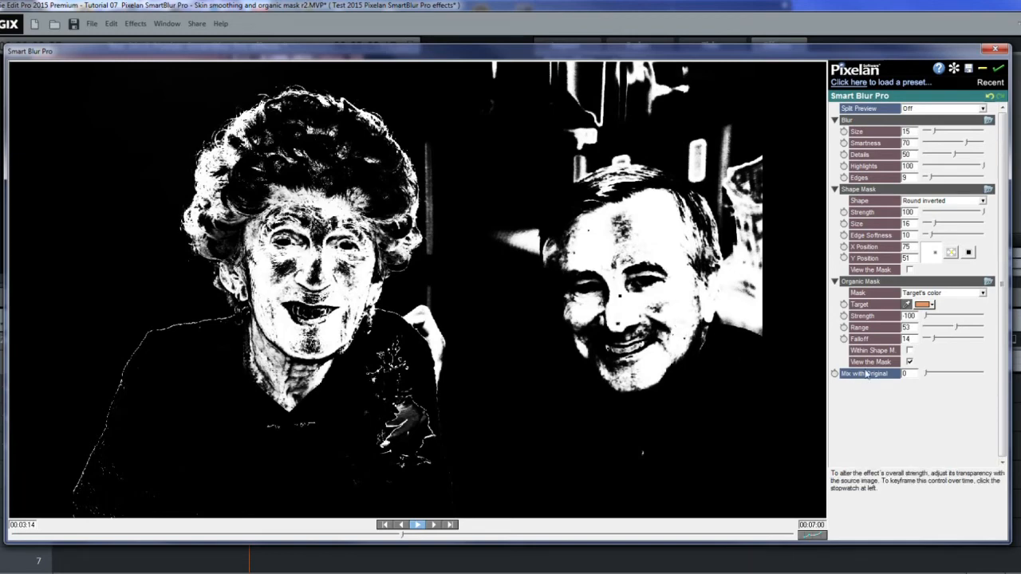
click(909, 362)
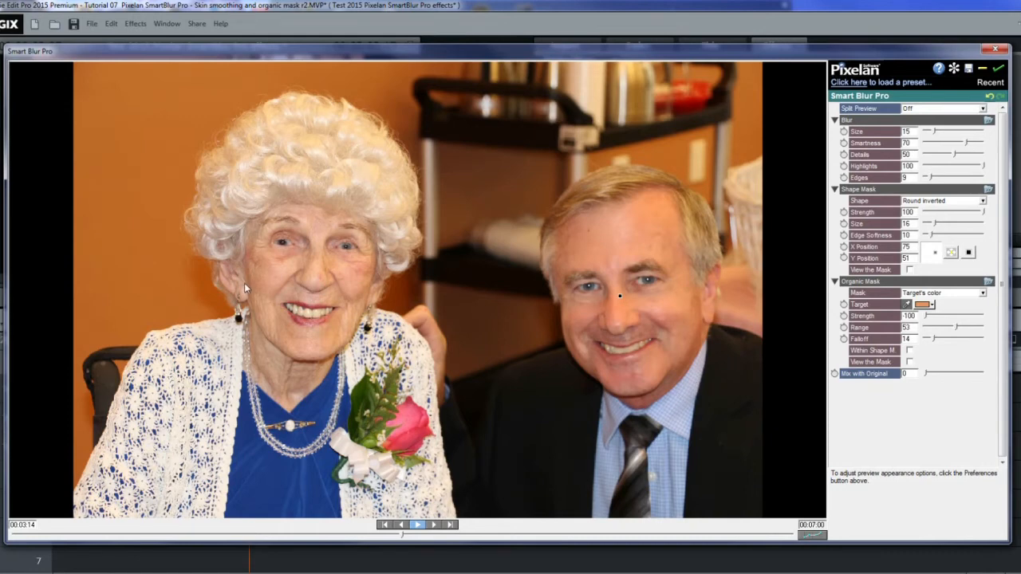
click(998, 70)
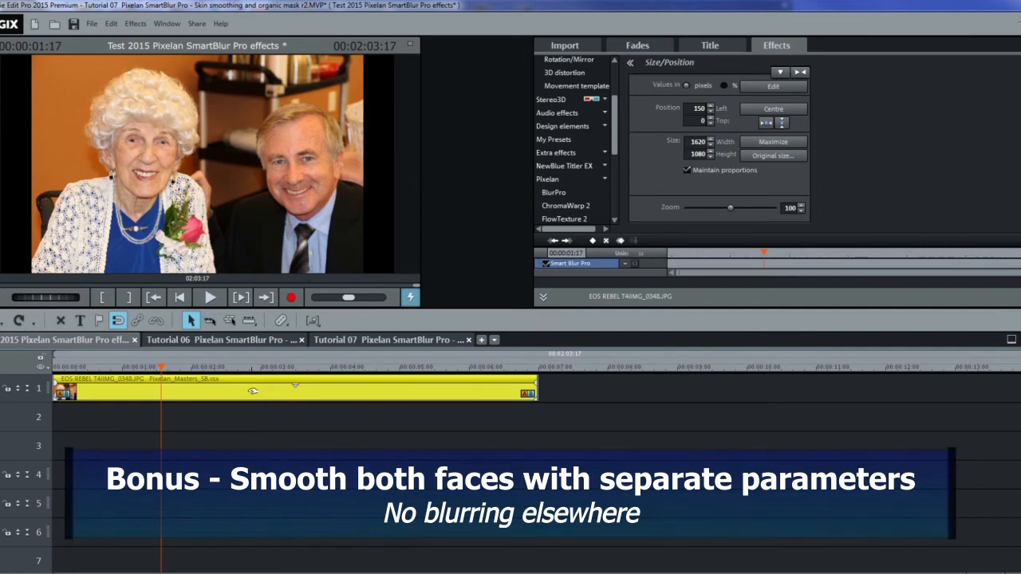
Step: Copy the photo clip from track 1 to tracks 2 and 3, and open the Smart Blur Pro settings of the track 3 copy
drag(251, 391, 240, 431)
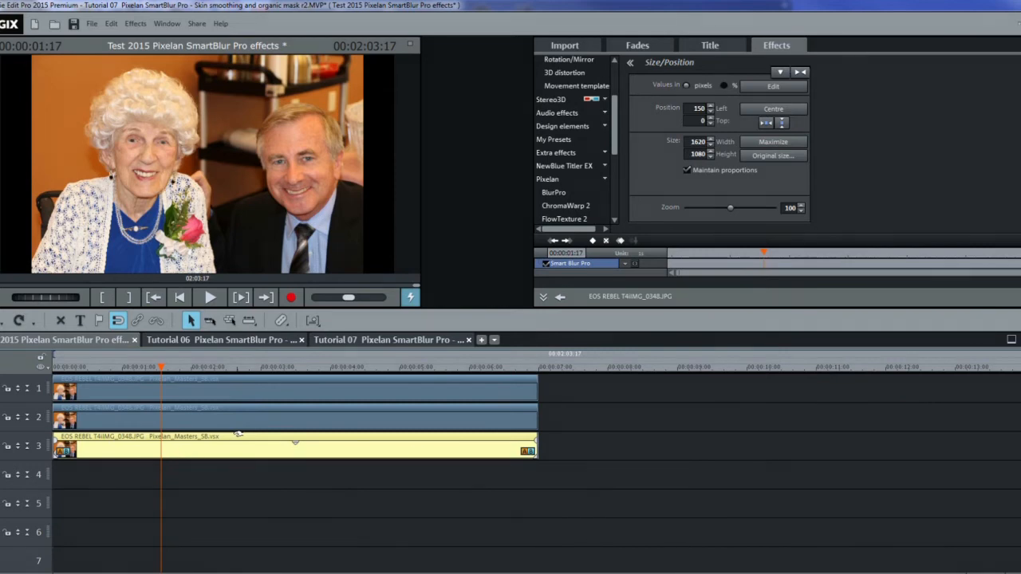
click(229, 447)
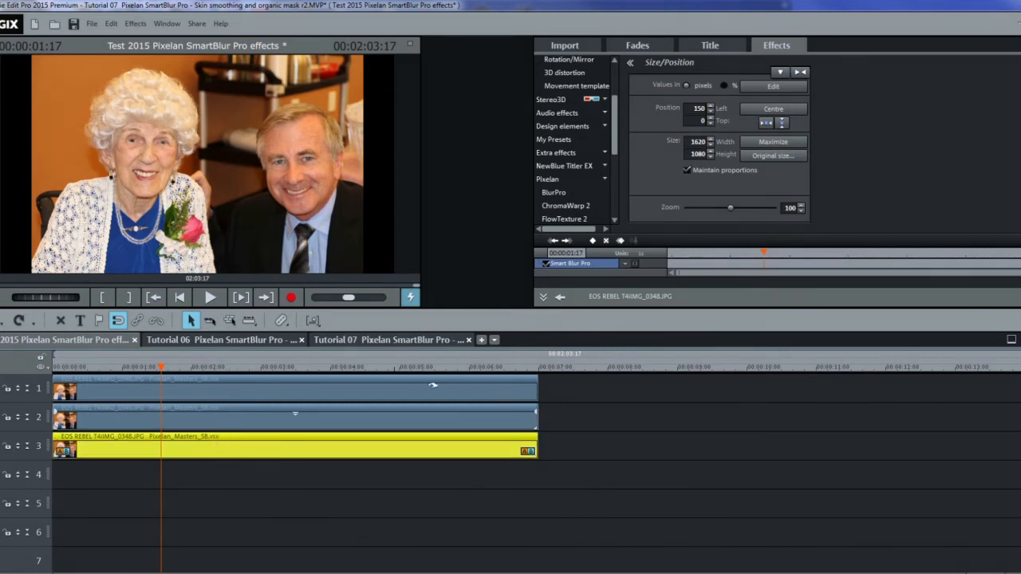
click(564, 262)
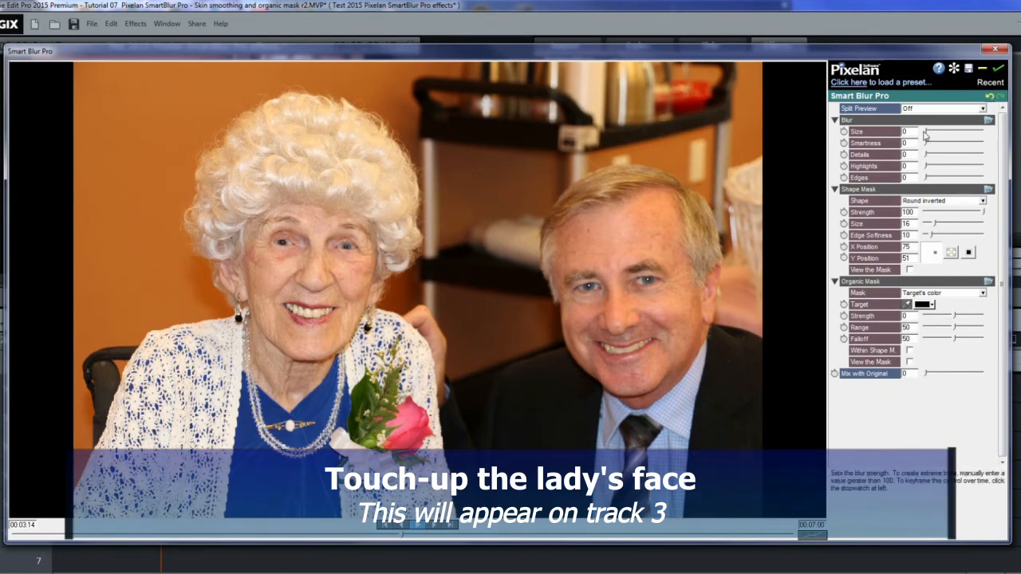
Step: Set the Blur Size to 33 and move the shape mask from the man's face to the lady's face at X 37, Y 48
drag(925, 132, 945, 134)
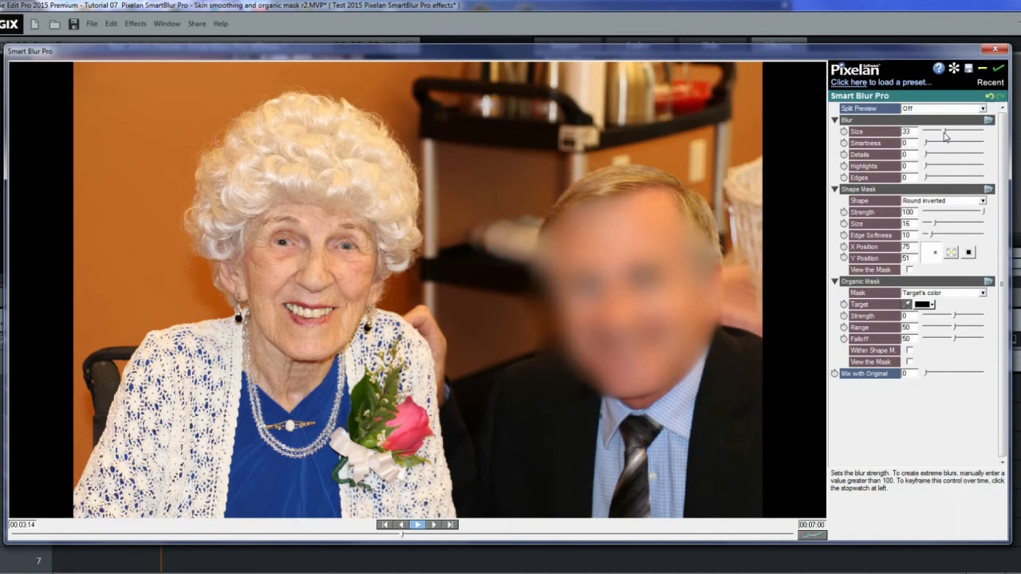
click(968, 253)
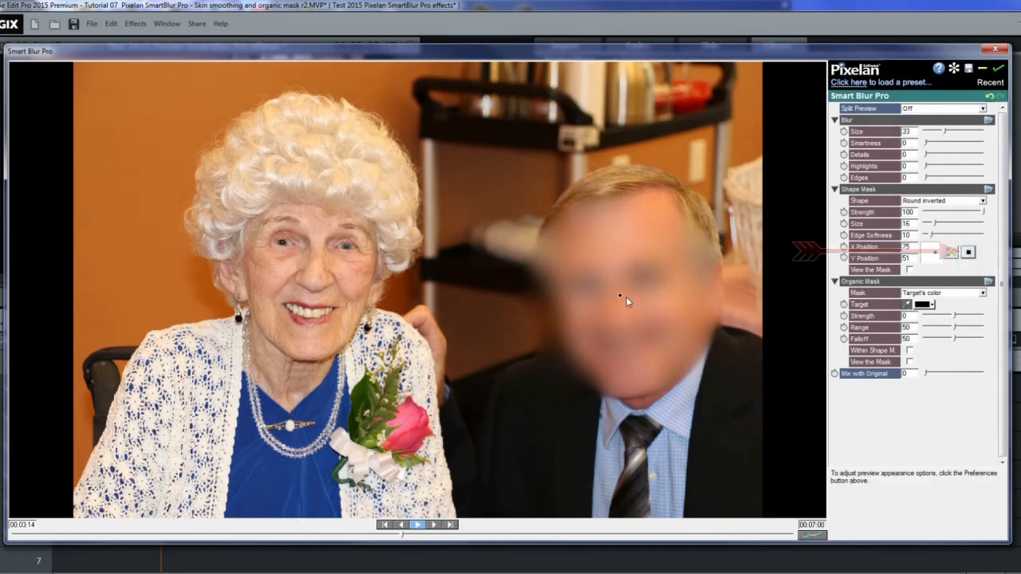
drag(622, 296, 311, 282)
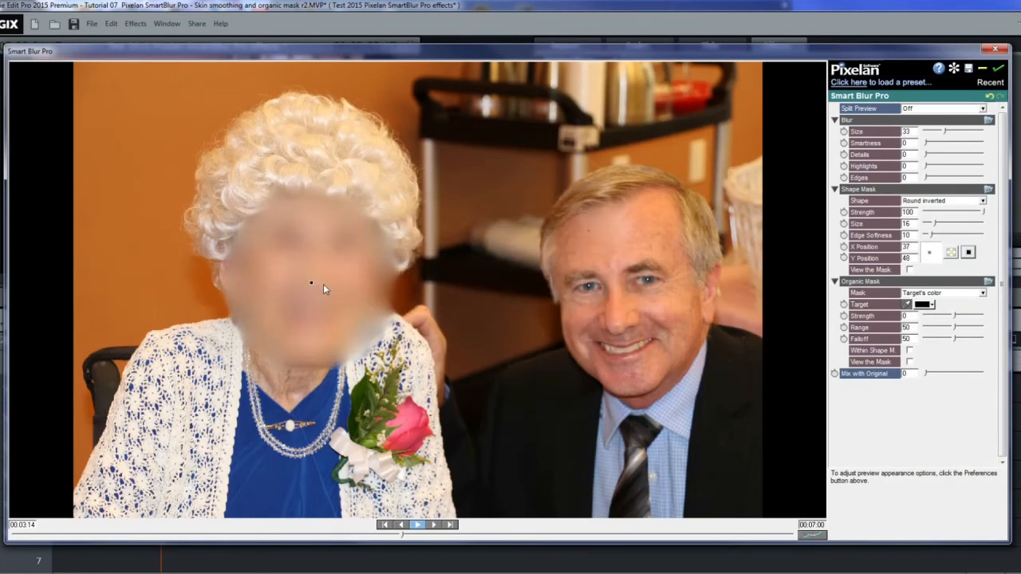
Step: Change the Shape Mask to Oval 2 inverted, check its mask view, and recentre it on the lady's face at X 36, Y 50
click(943, 201)
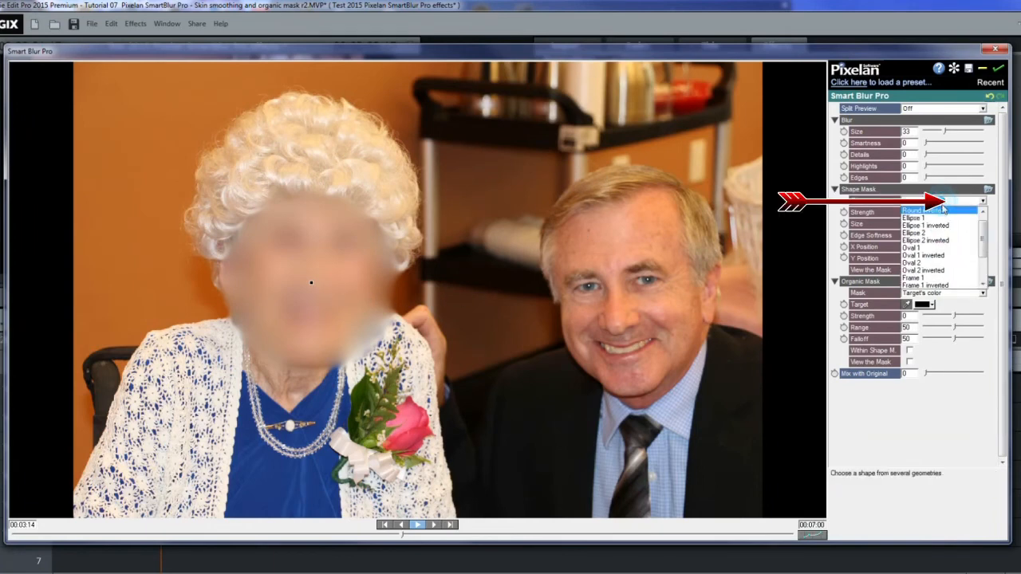
click(932, 272)
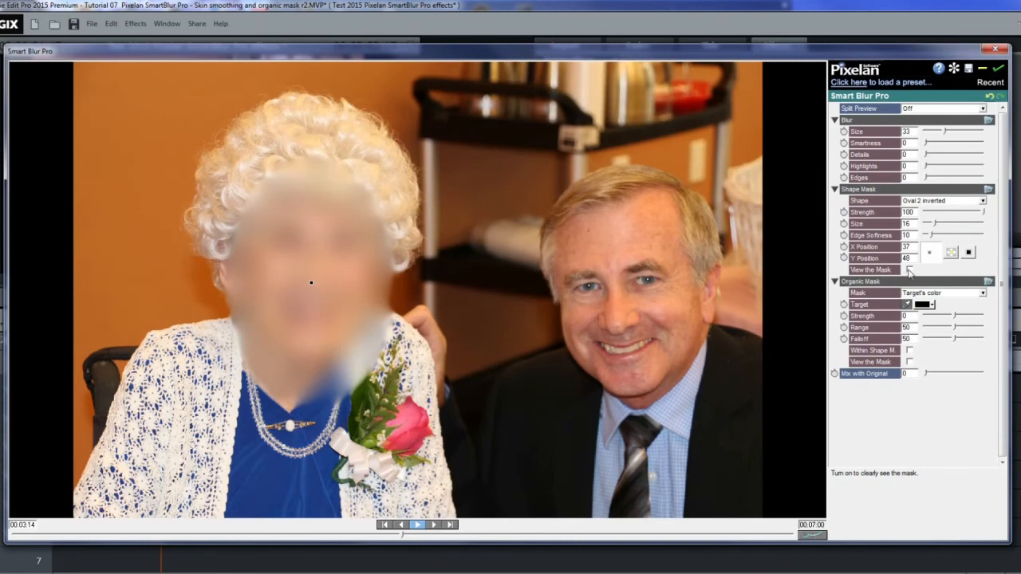
click(909, 270)
click(909, 270)
drag(311, 285, 306, 290)
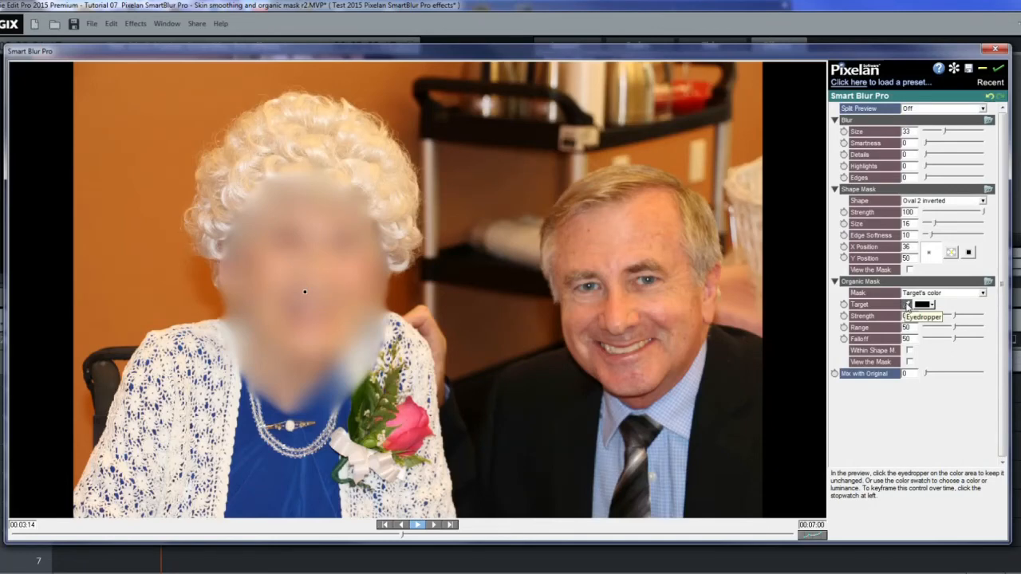
Step: Return the Blur Size to 0 and mask the skin sampled beside the lady's eye with Organic Mask Strength -100, turning on the mask view
drag(945, 131, 922, 134)
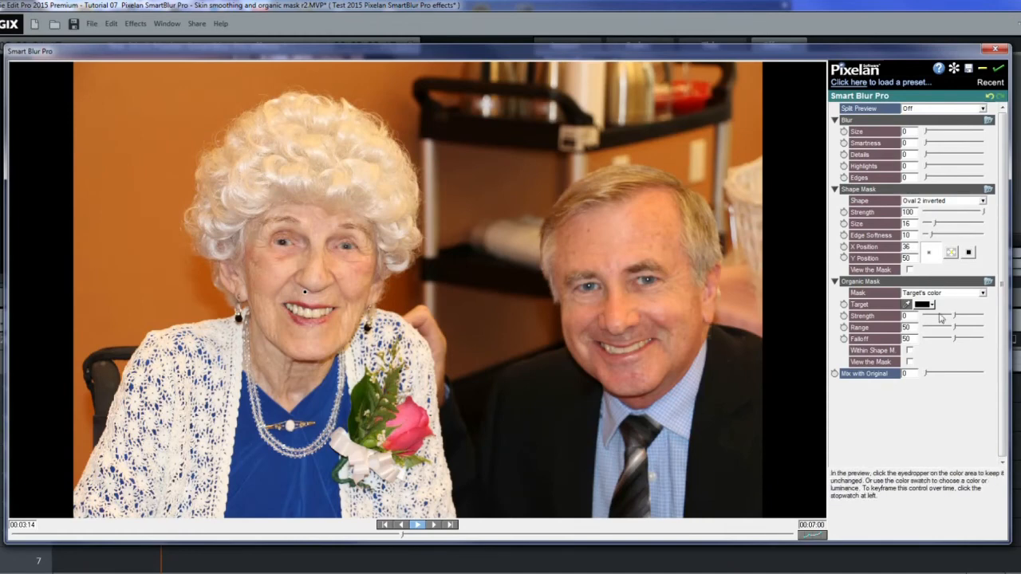
drag(954, 316, 923, 317)
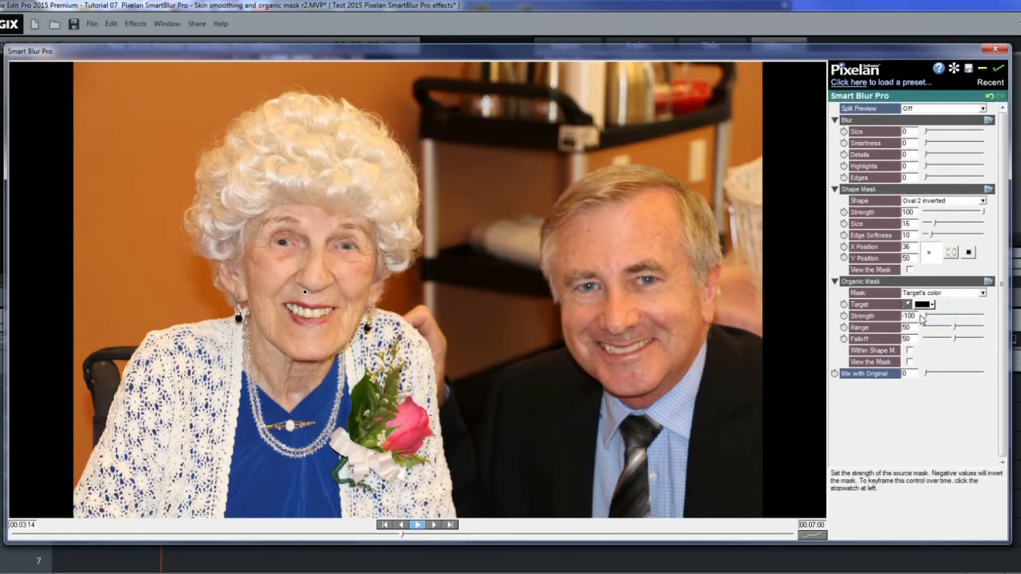
click(907, 304)
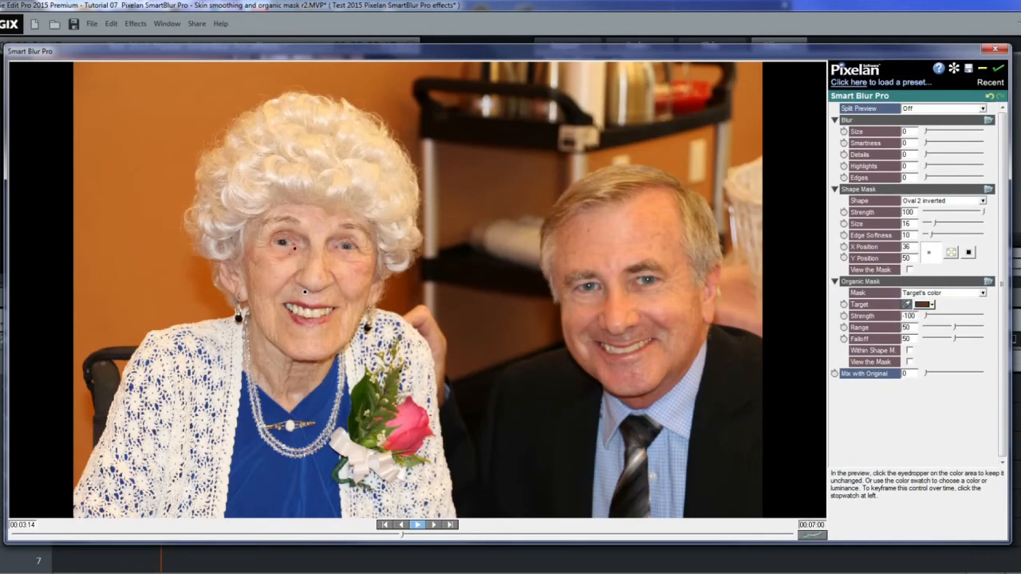
click(261, 250)
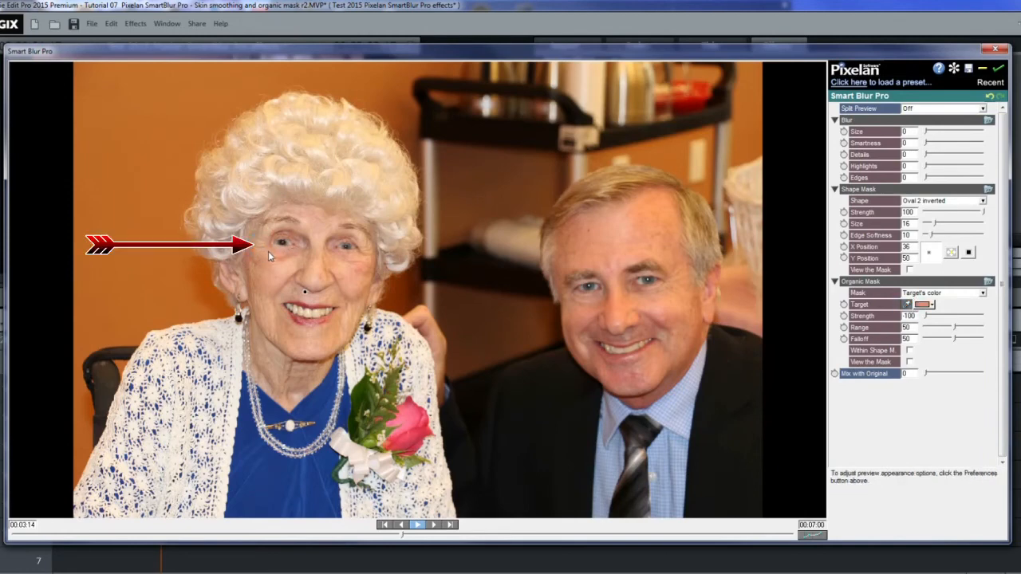
click(910, 362)
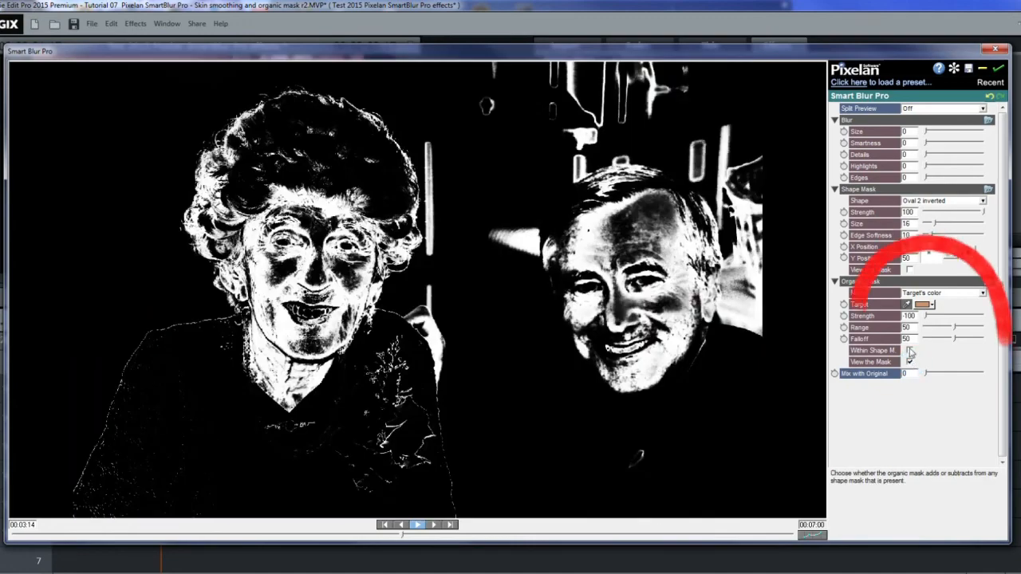
Step: Refine the organic mask with Range 57 and Falloff 27, and turn off its mask view
mouse_move(954, 328)
mouse_down()
mouse_move(969, 328)
mouse_move(942, 340)
mouse_up()
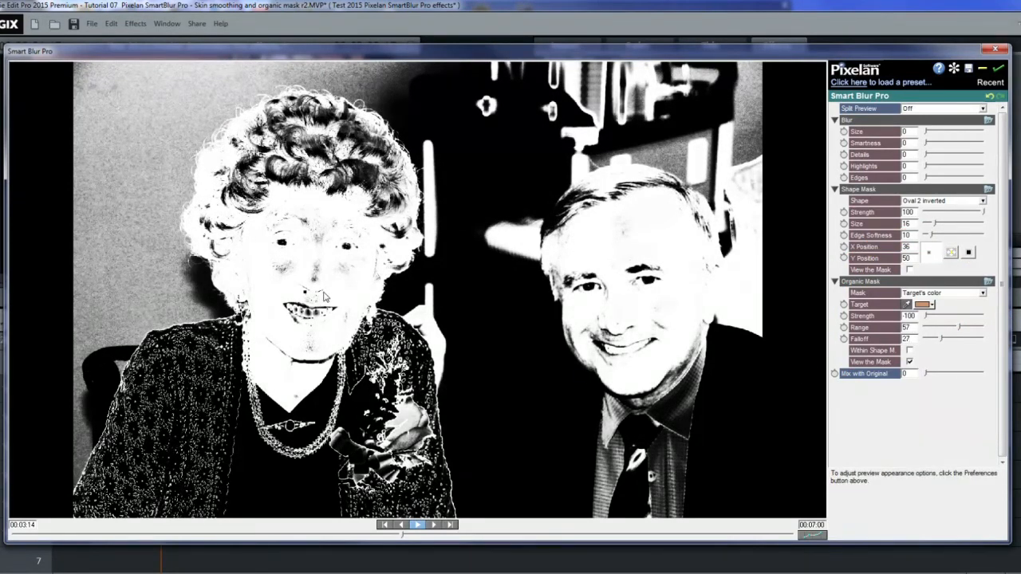
click(910, 361)
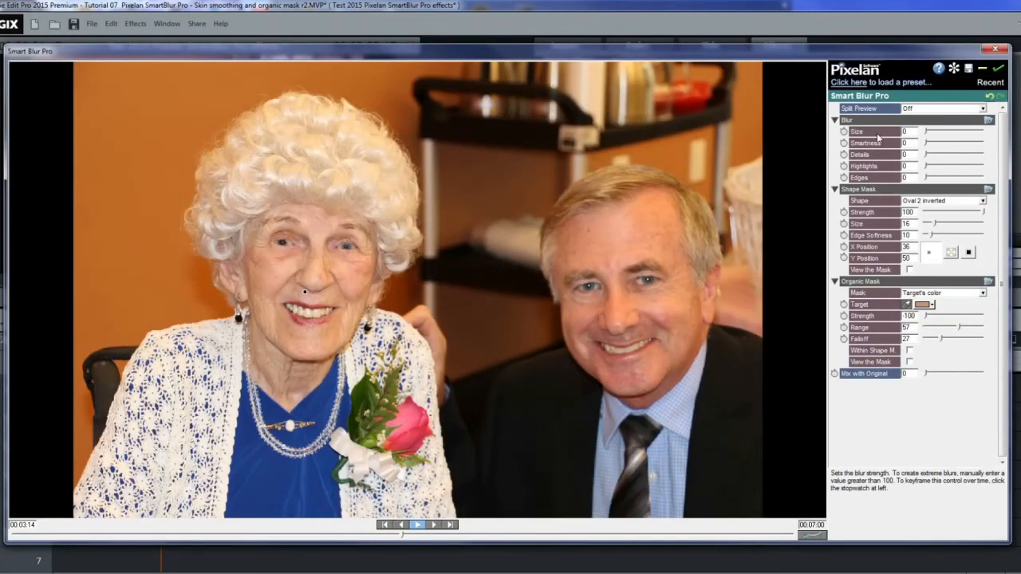
Step: Set the lady's blur to Size 19, Smartness 70, Details 25, Highlights 100 and Edges 10, and apply the settings
double_click(907, 131)
text(20)
double_click(905, 143)
text(70)
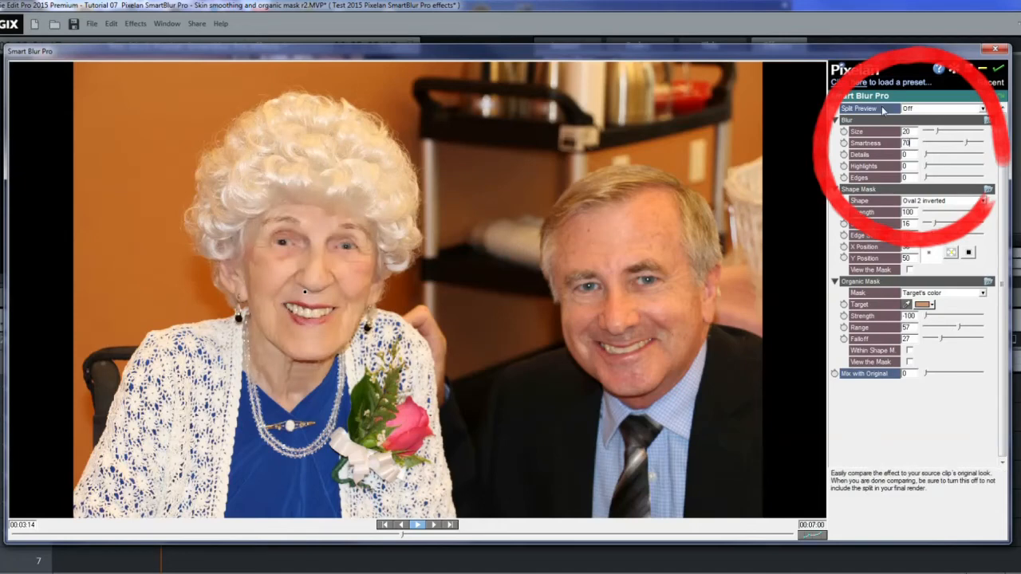
double_click(905, 154)
text(25)
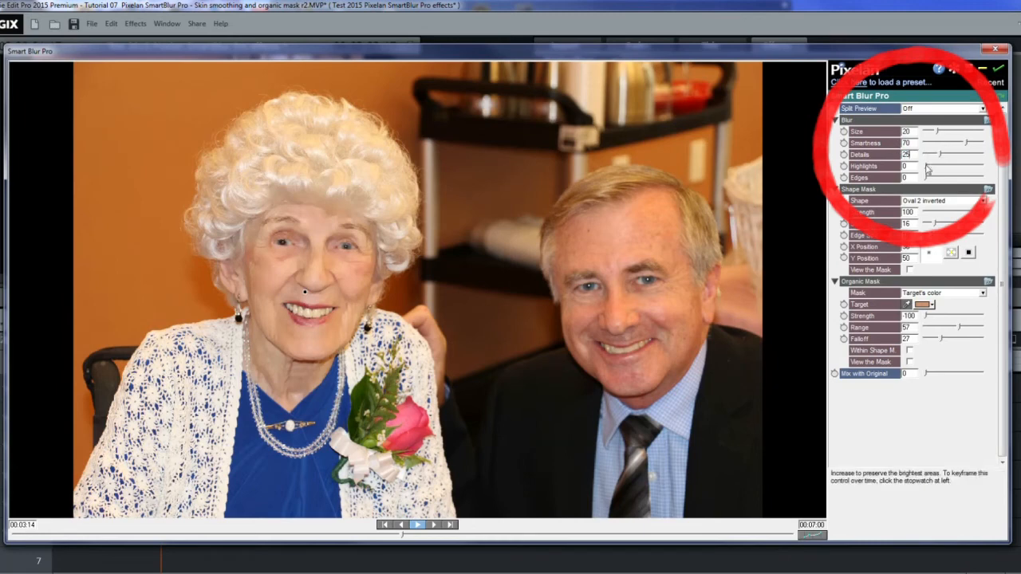
drag(925, 166, 984, 167)
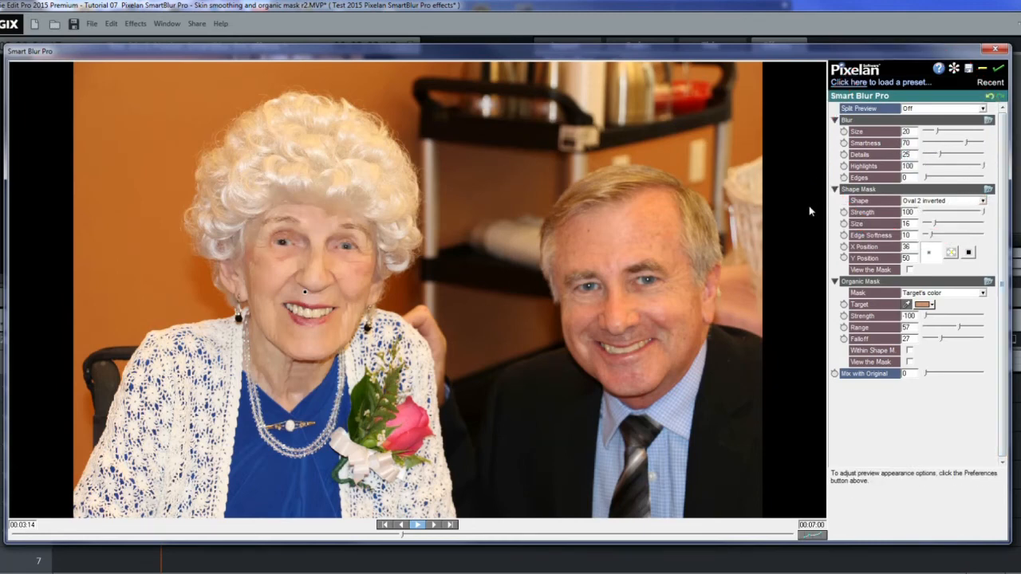
drag(926, 178, 932, 178)
click(937, 131)
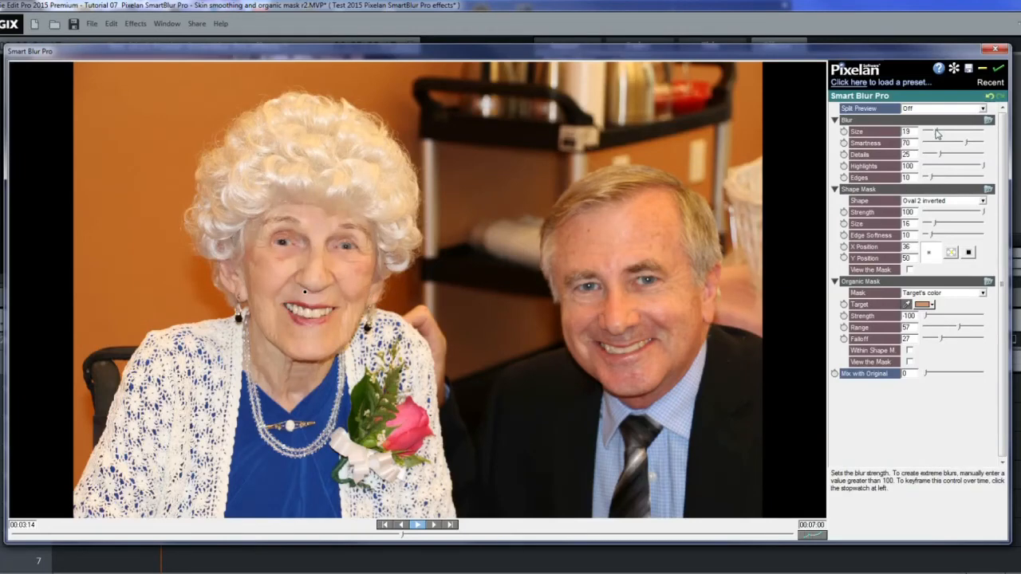
click(1001, 69)
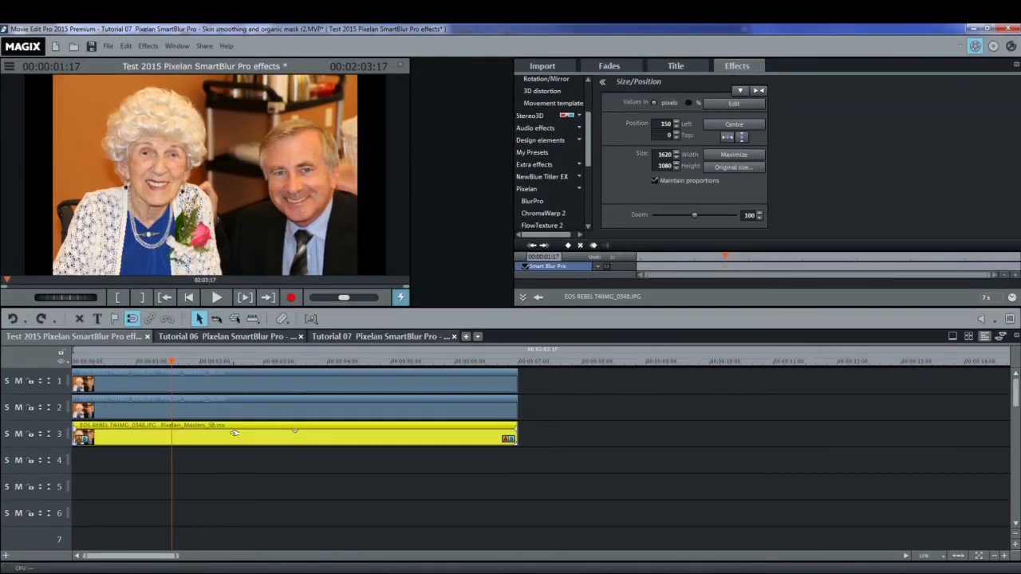
Step: Turn on the shape mask view in the Smart Blur Pro settings of the track 2 clip and apply it
drag(235, 433, 252, 407)
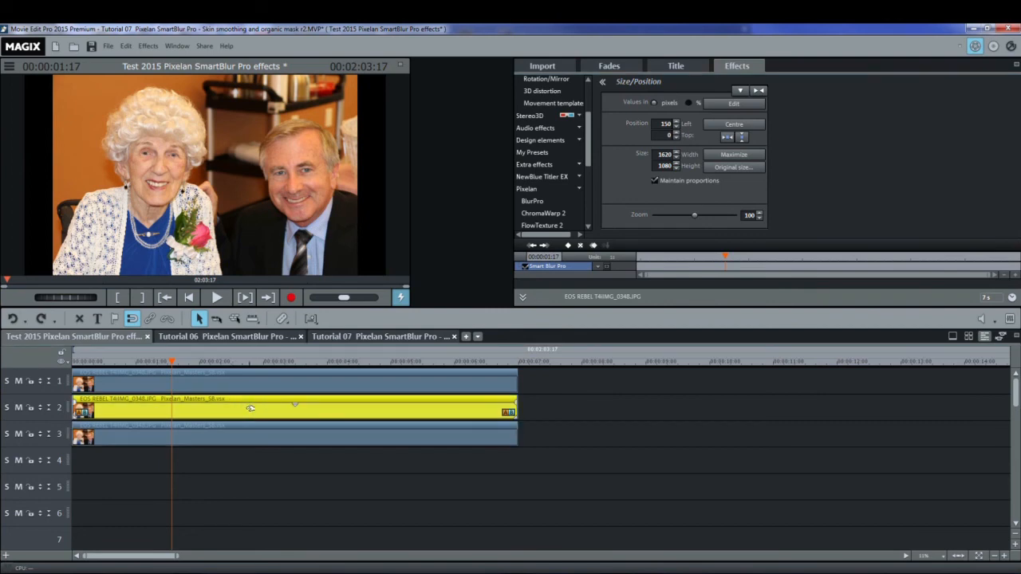
double_click(546, 267)
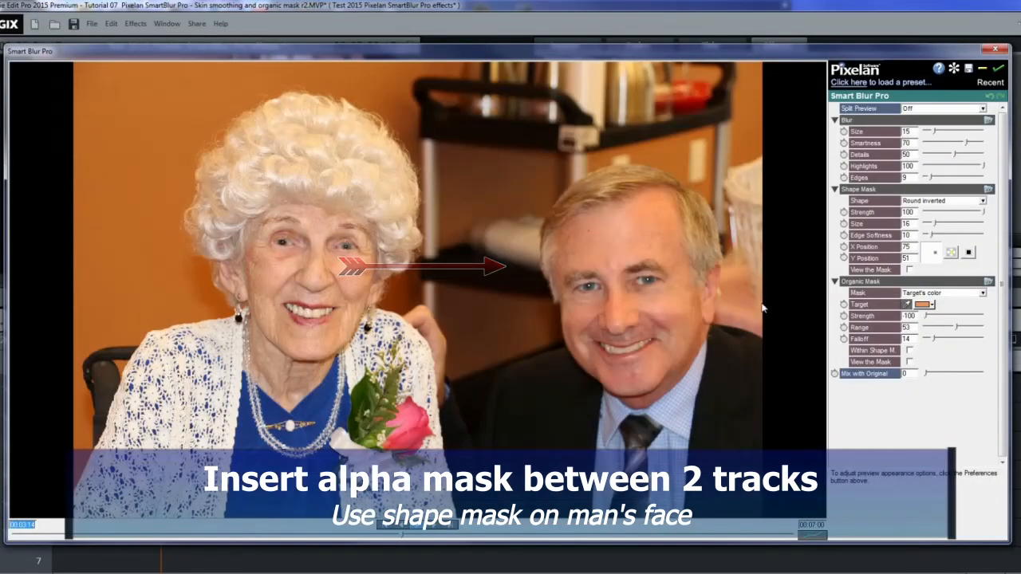
click(910, 269)
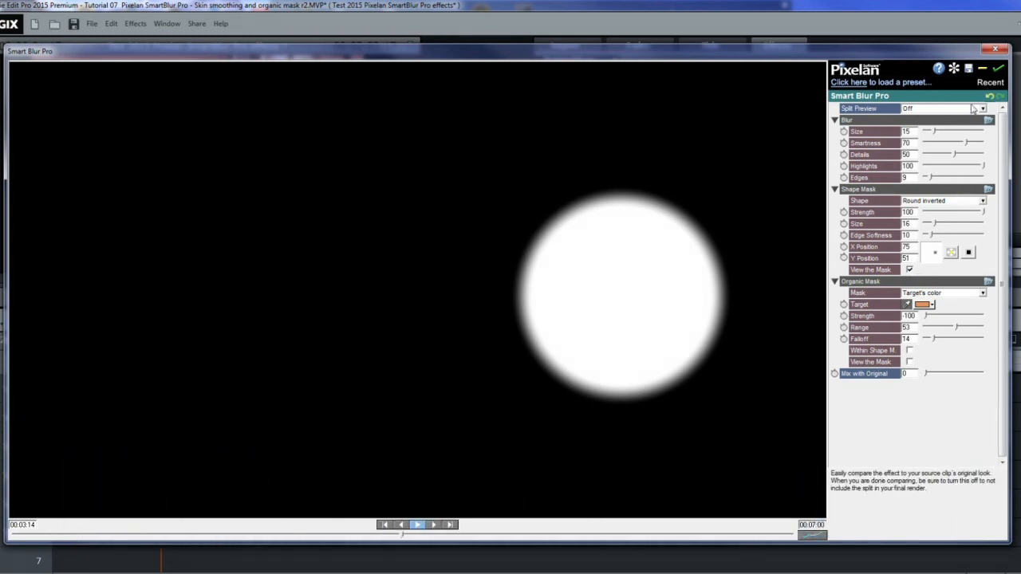
click(998, 70)
Step: Apply the Alpha chroma key effect to the track 2 clip
click(549, 106)
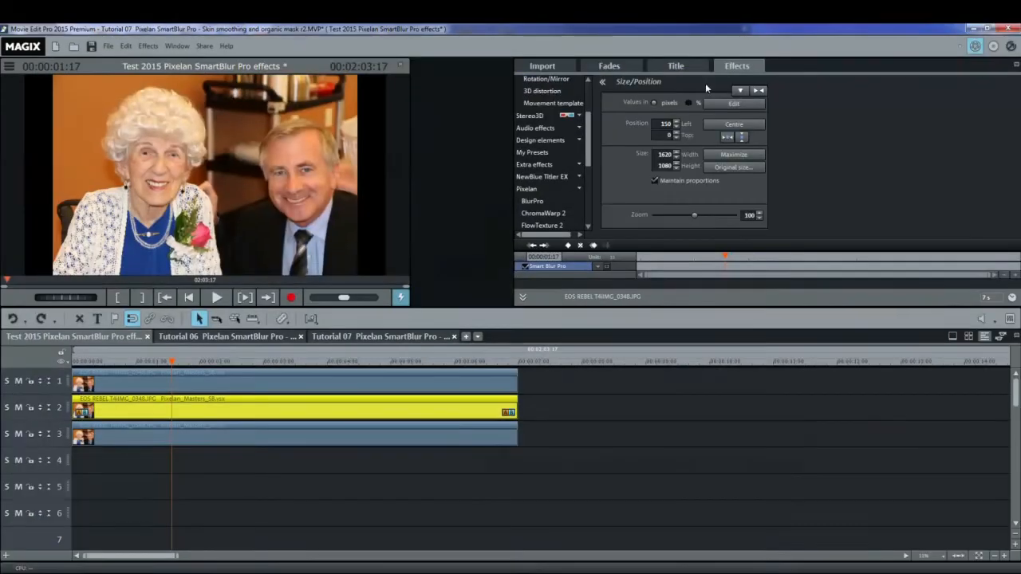
click(552, 96)
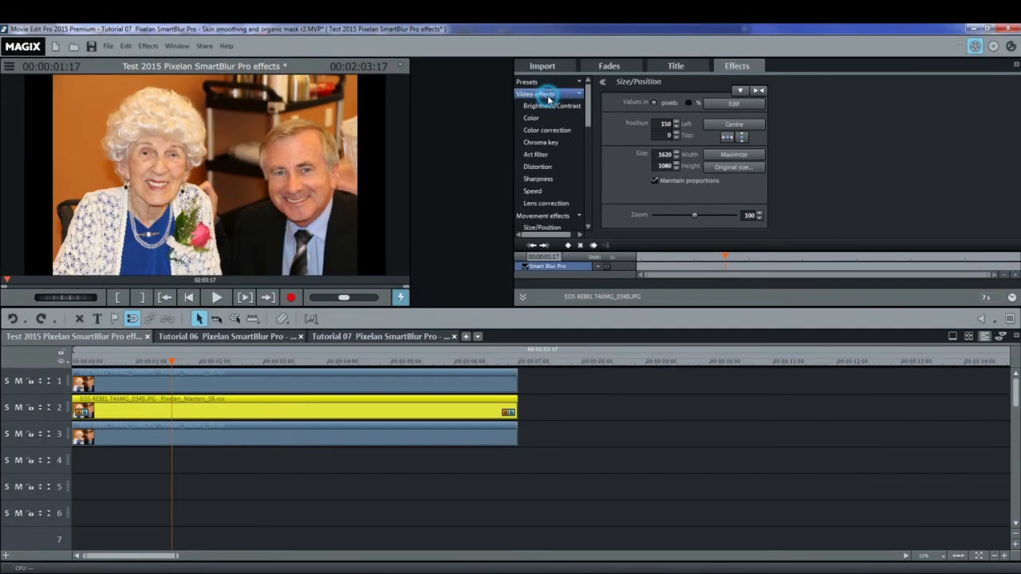
click(541, 142)
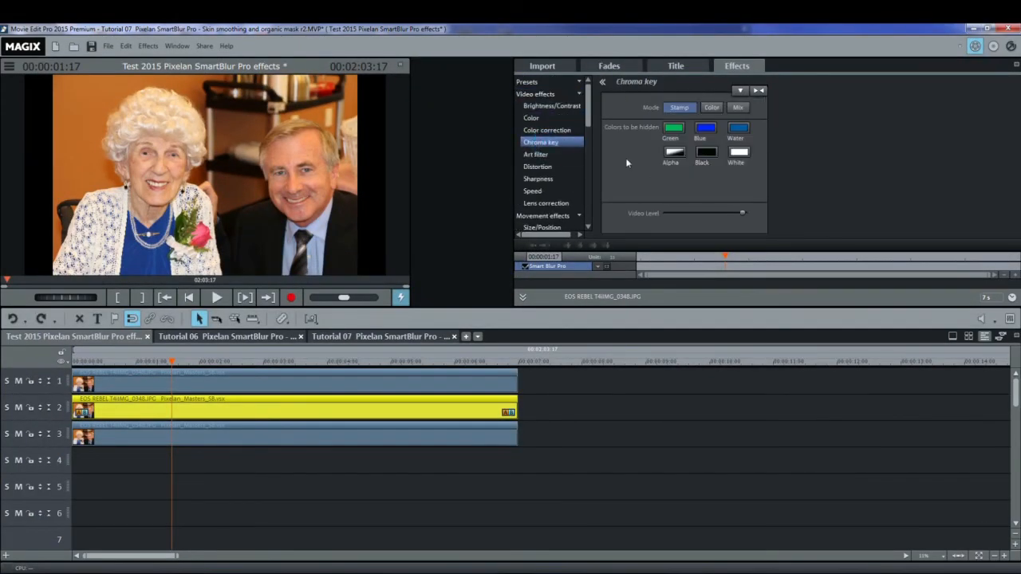
click(676, 154)
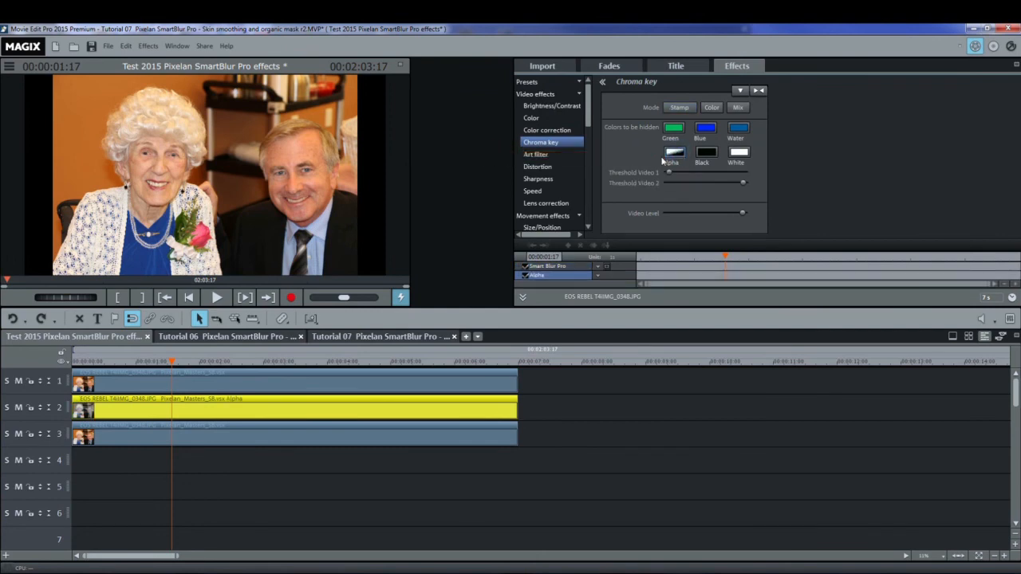